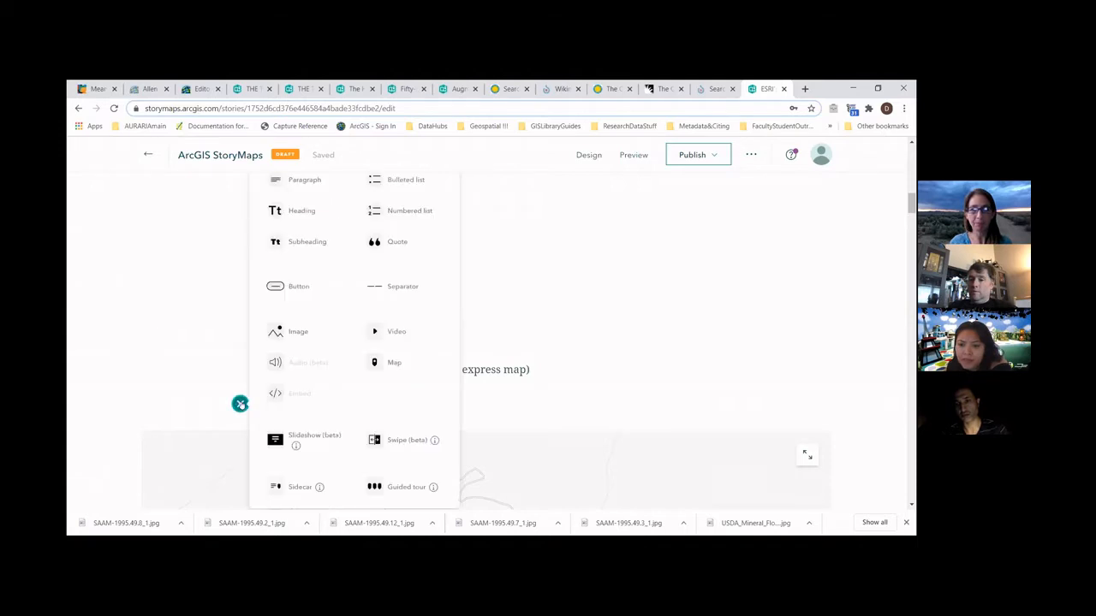
pyautogui.moveTo(344, 358)
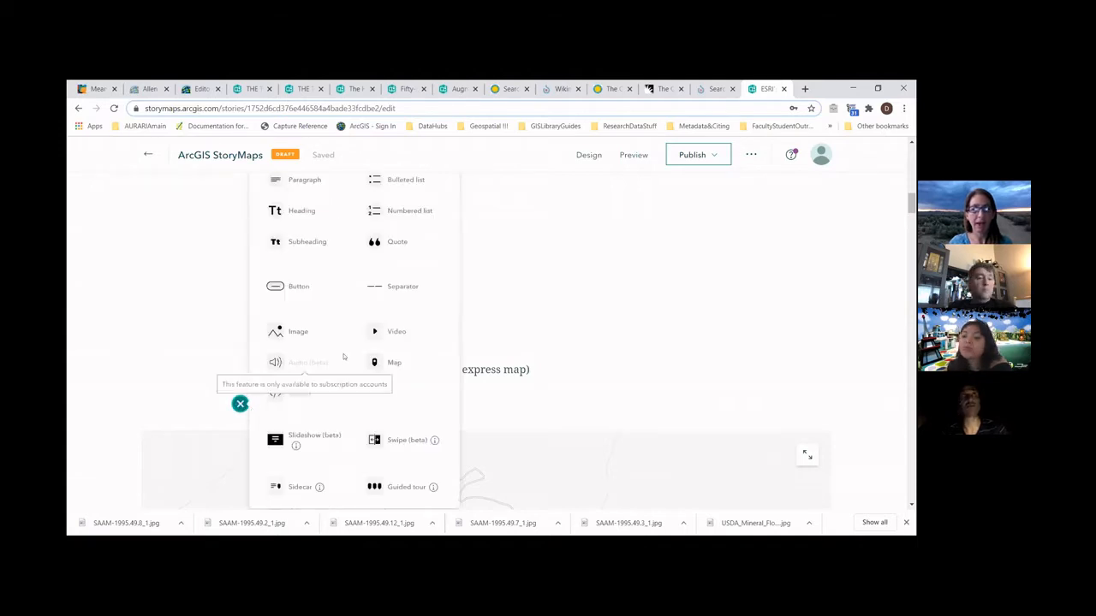
pyautogui.scroll(1, 343, 357)
pyautogui.scroll(-2, 343, 357)
pyautogui.scroll(-1, 342, 356)
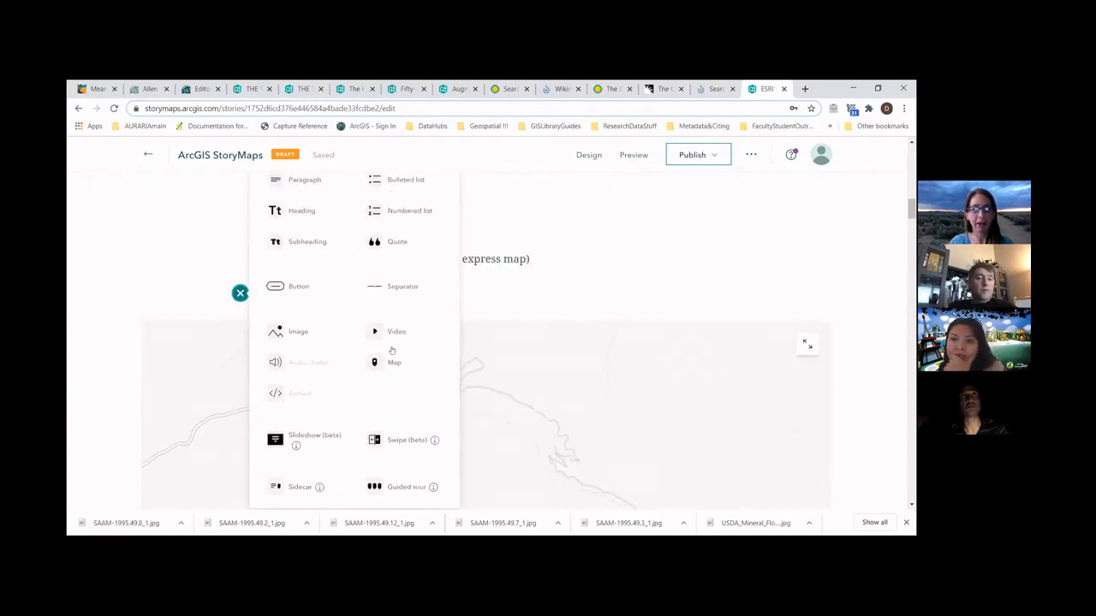
pyautogui.click(392, 364)
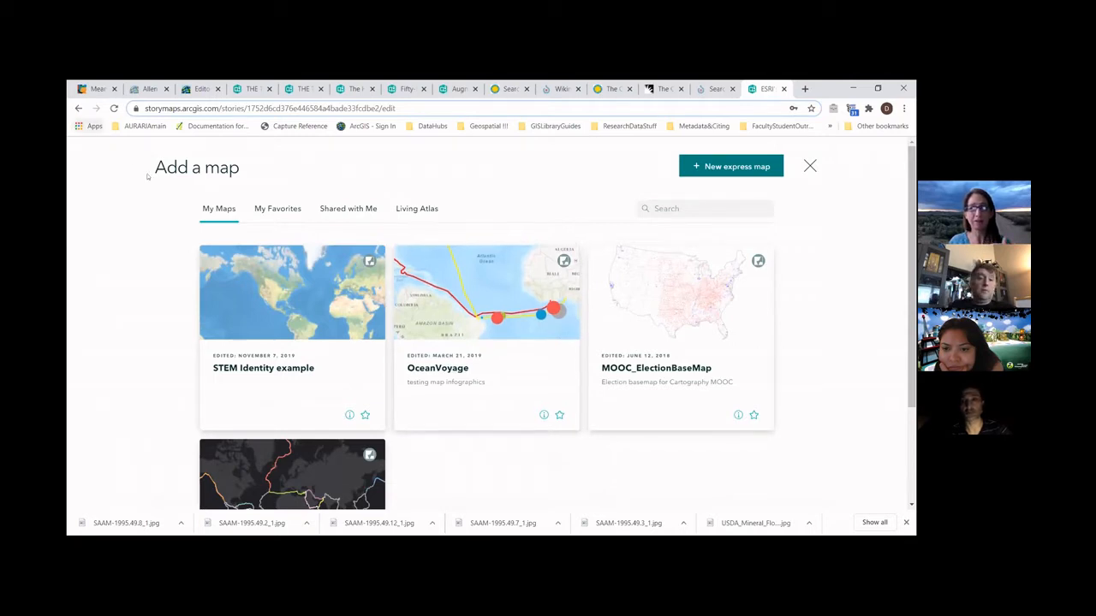
pyautogui.click(78, 108)
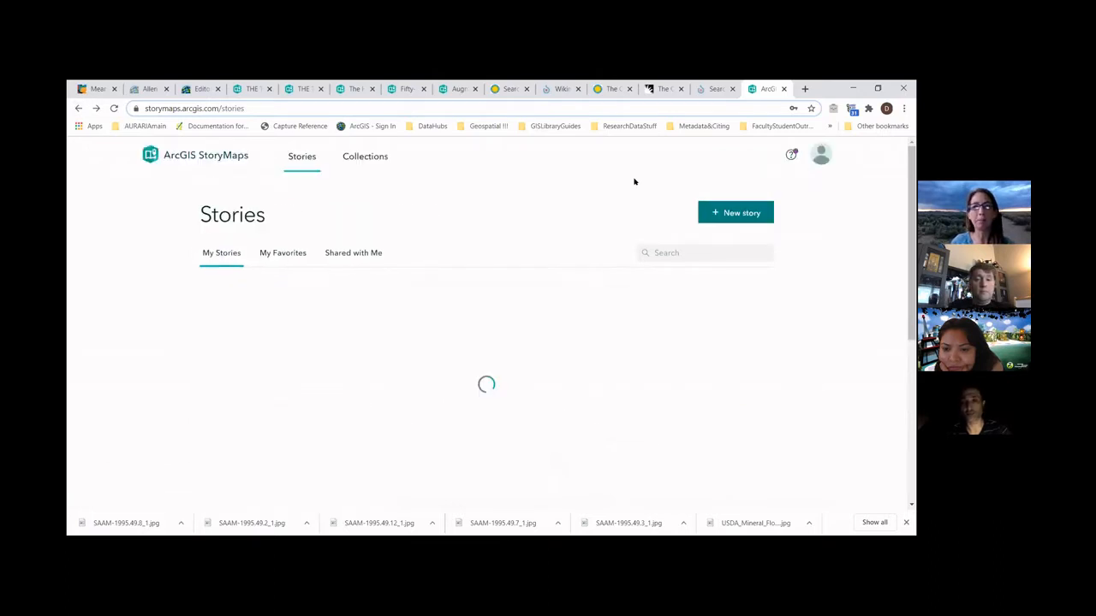
pyautogui.click(642, 308)
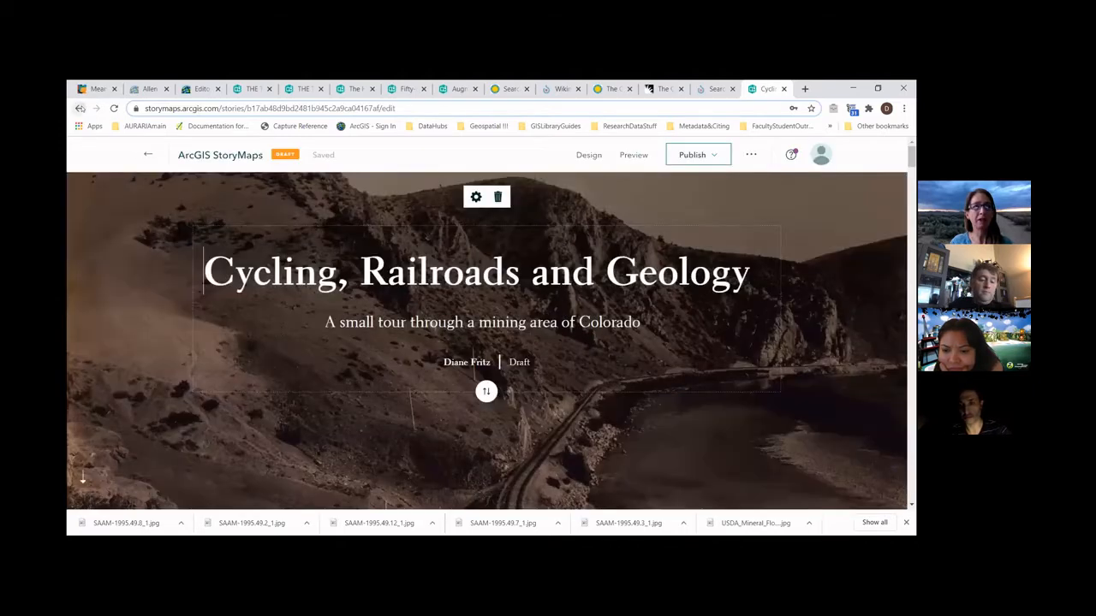
pyautogui.click(78, 108)
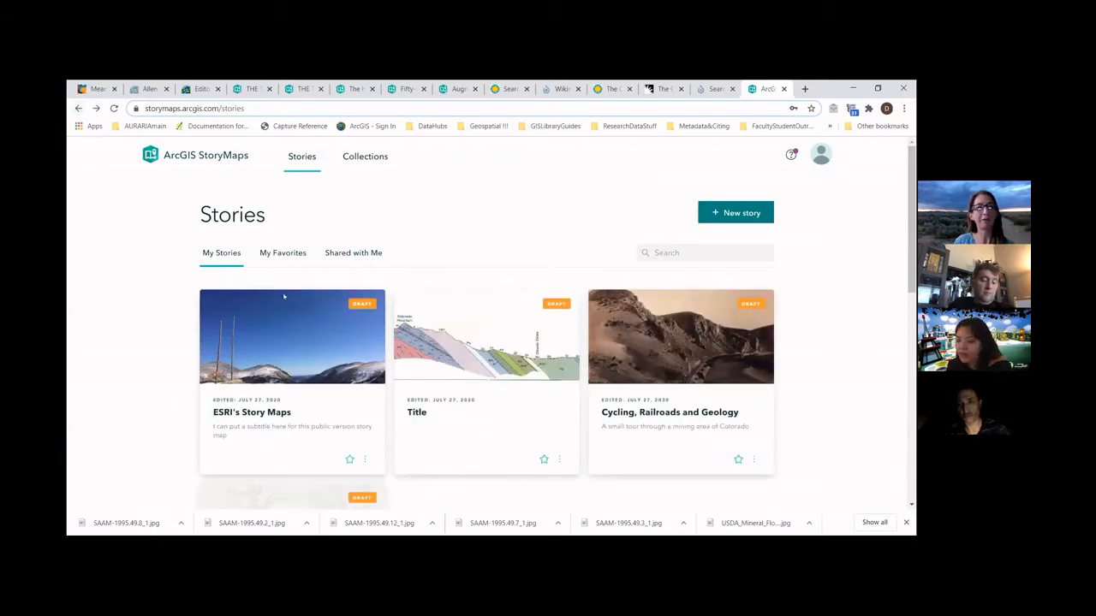
# Reopen the draft story "ESRI's Story Maps" at its list of visual blocks.
pyautogui.click(327, 353)
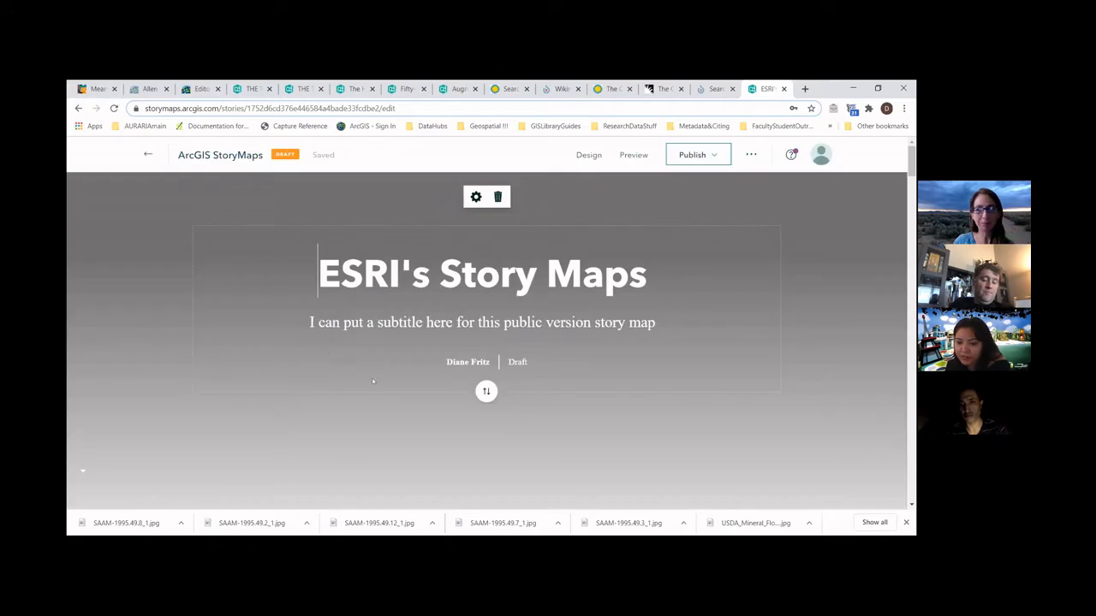
pyautogui.scroll(-5, 372, 385)
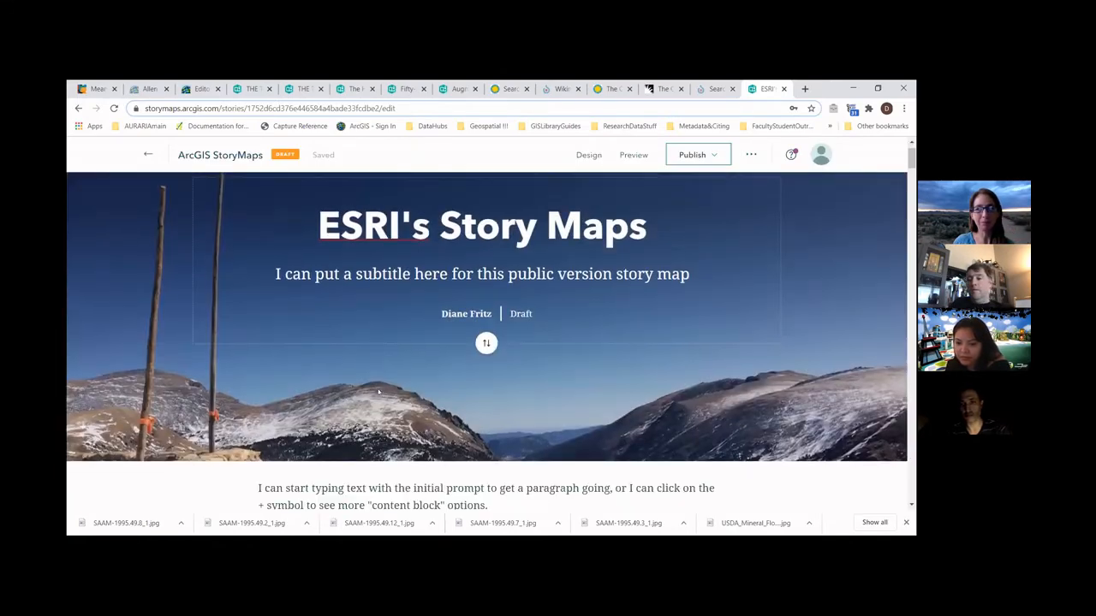
pyautogui.scroll(-8, 378, 388)
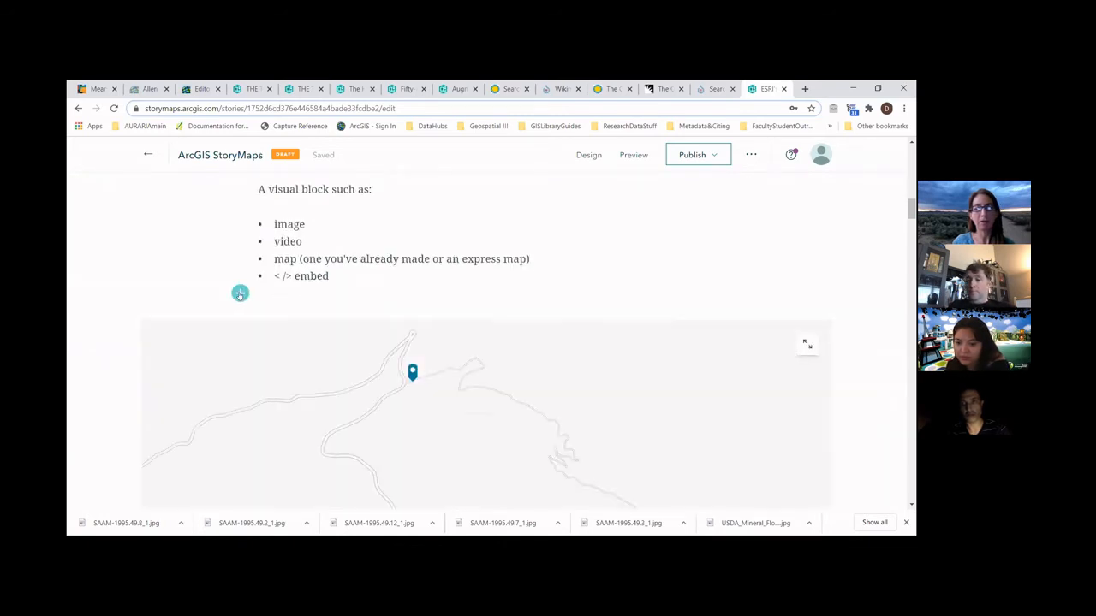
# Add a map block below the "embed" bullet and start a new express map for it.
pyautogui.click(240, 294)
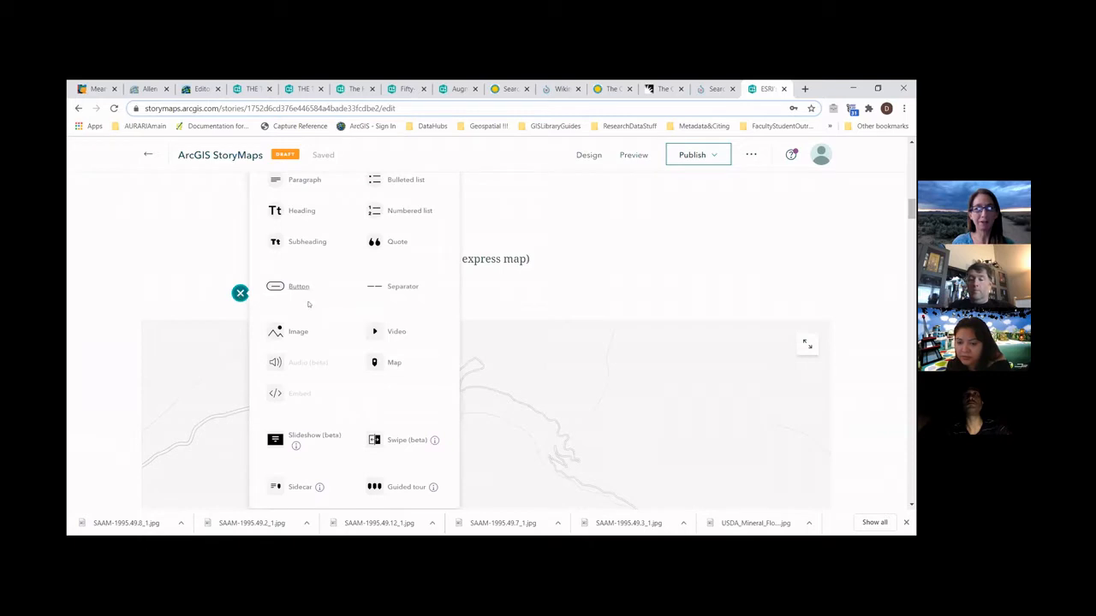
pyautogui.scroll(-3, 339, 319)
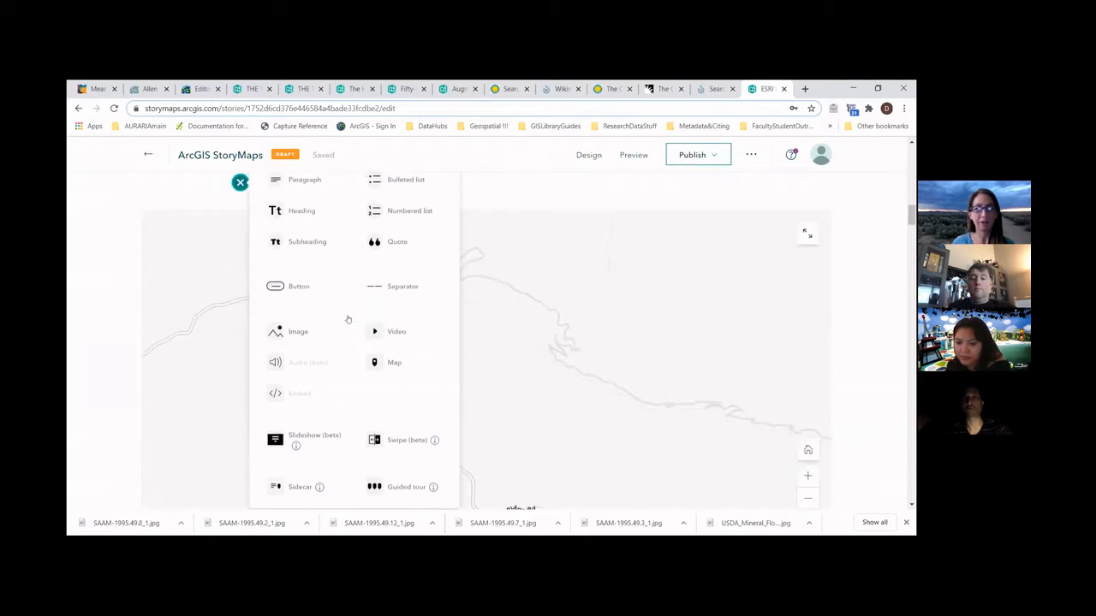
pyautogui.scroll(1, 359, 308)
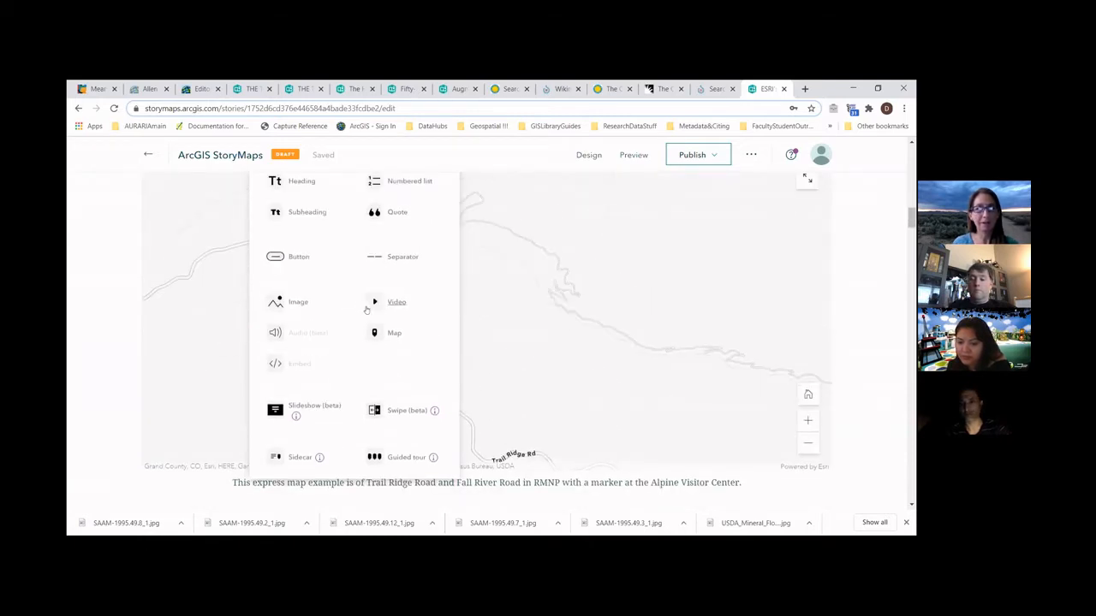
pyautogui.scroll(1, 336, 303)
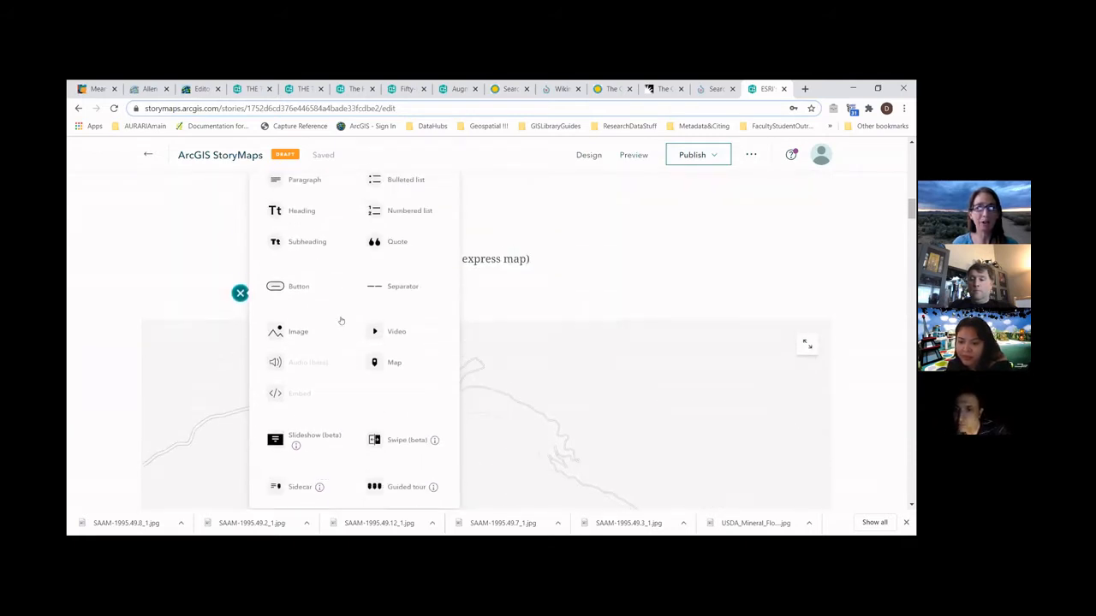
pyautogui.scroll(-1, 341, 326)
pyautogui.scroll(-1, 360, 334)
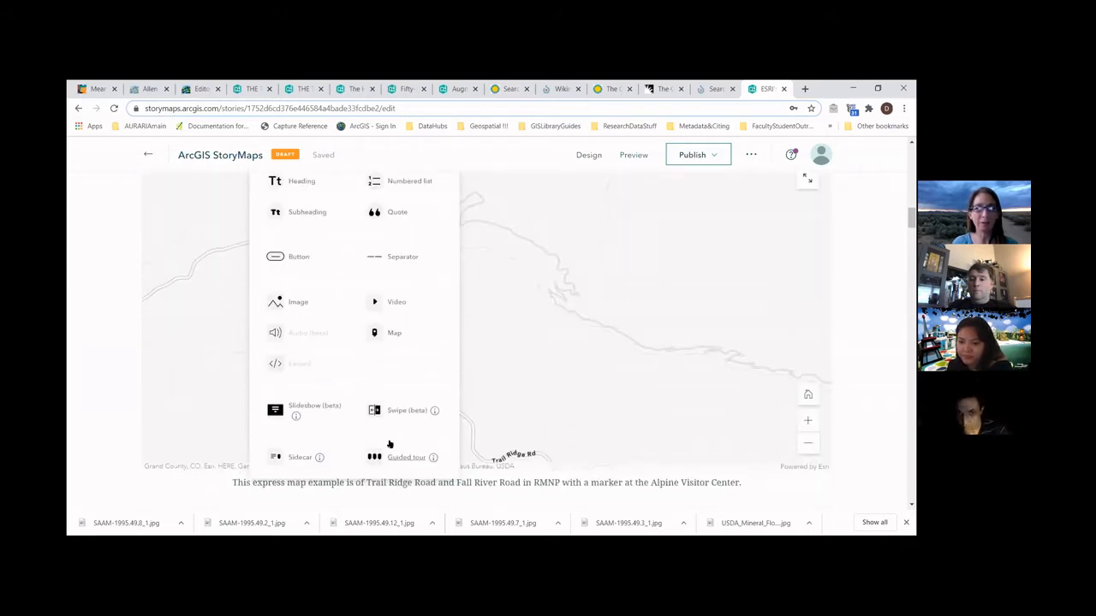
pyautogui.scroll(-2, 386, 360)
pyautogui.click(390, 276)
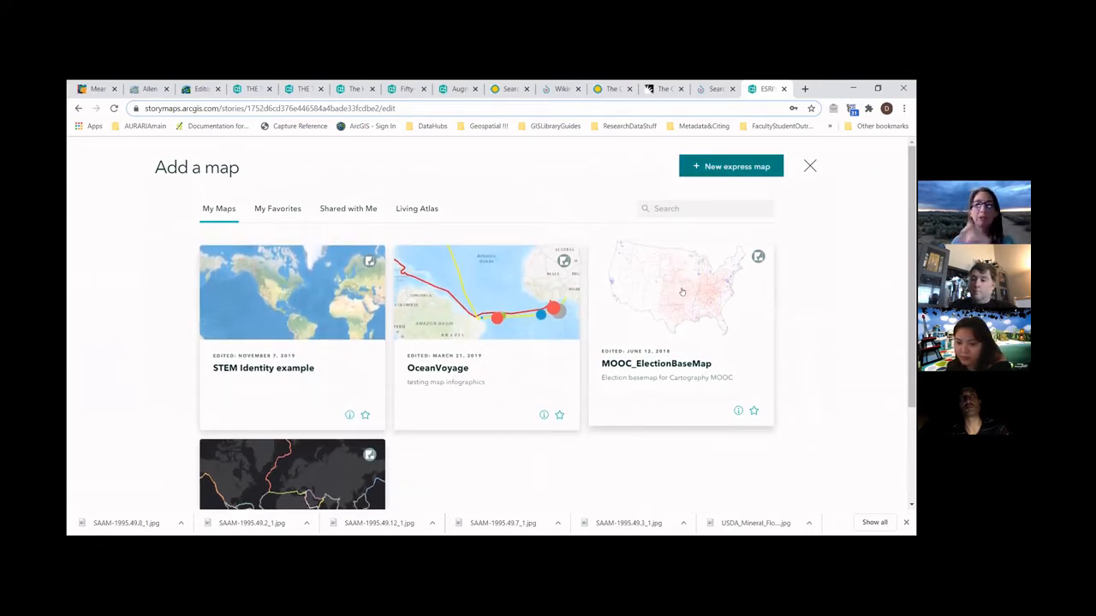
pyautogui.click(720, 174)
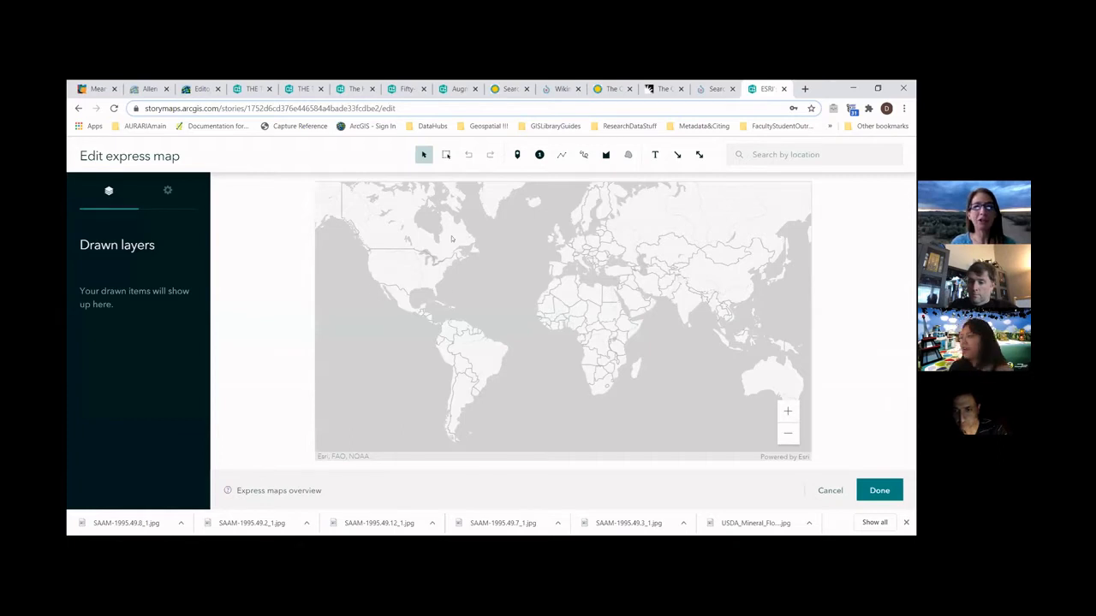
# Place an unnamed point on Spain and a second point on Florida named "Everglades".
pyautogui.click(517, 155)
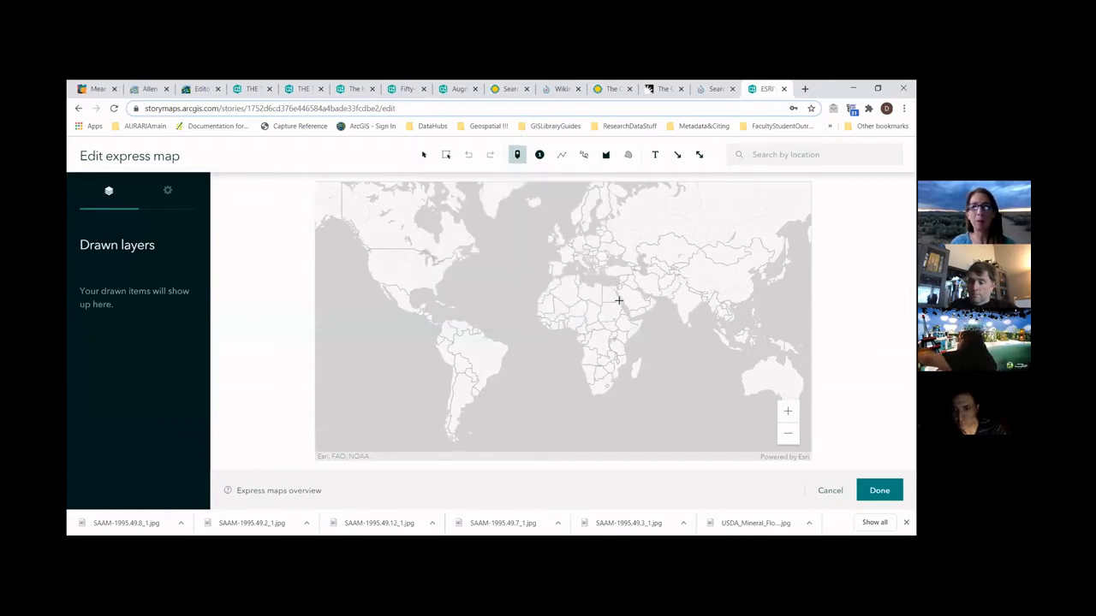
pyautogui.click(555, 267)
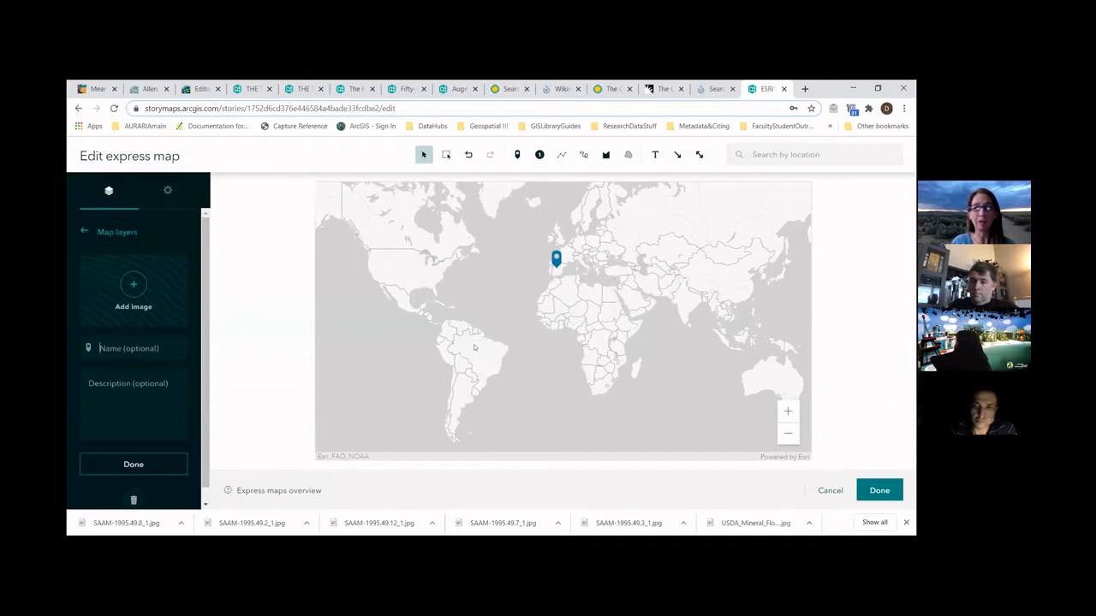
pyautogui.click(515, 155)
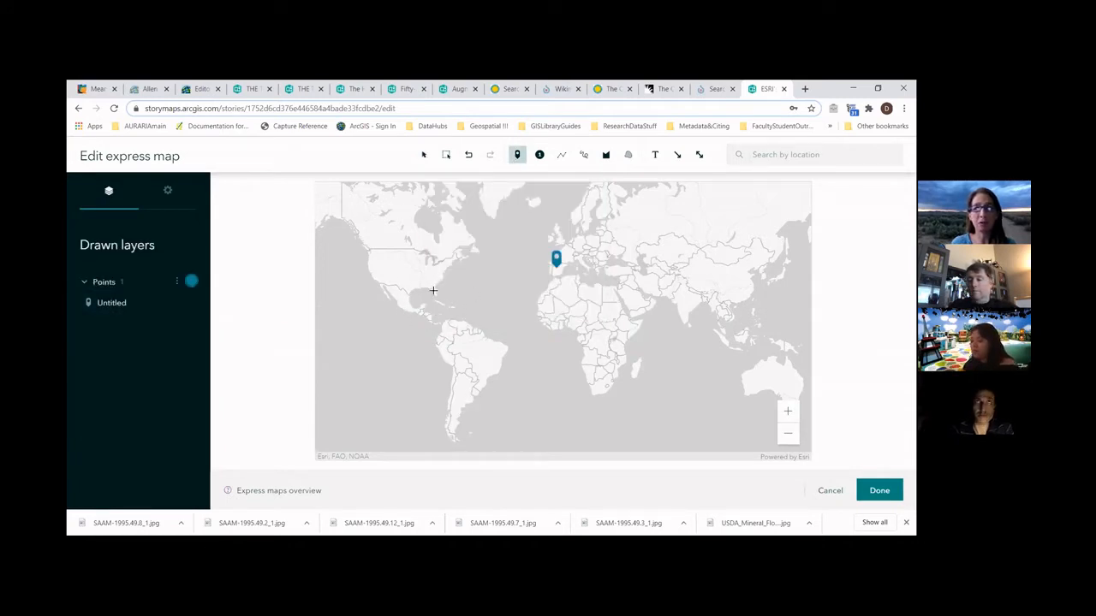
pyautogui.click(434, 291)
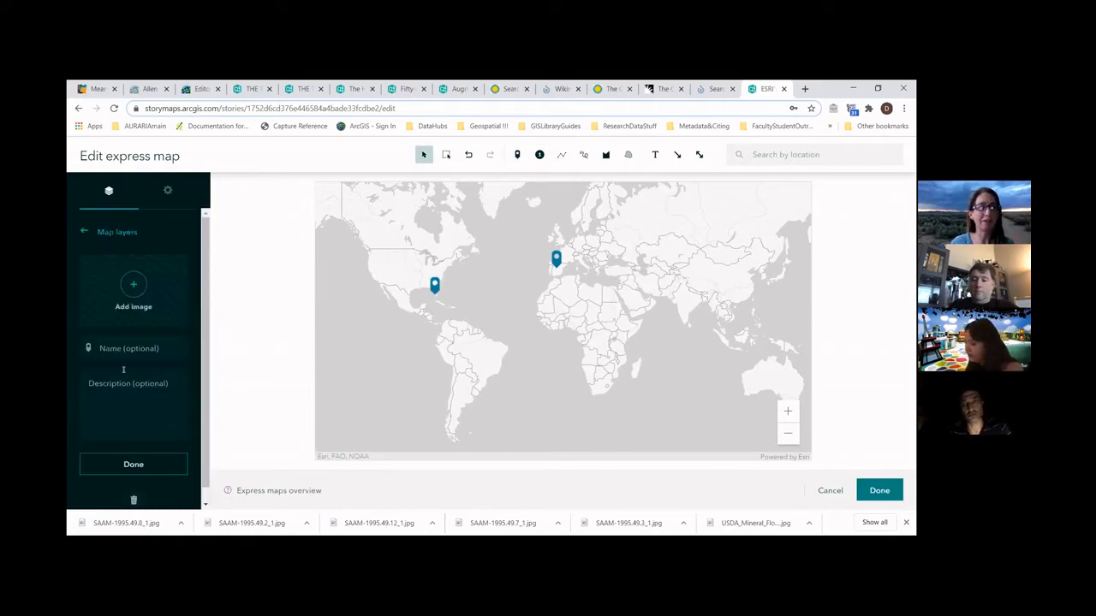
pyautogui.write('Everglades')
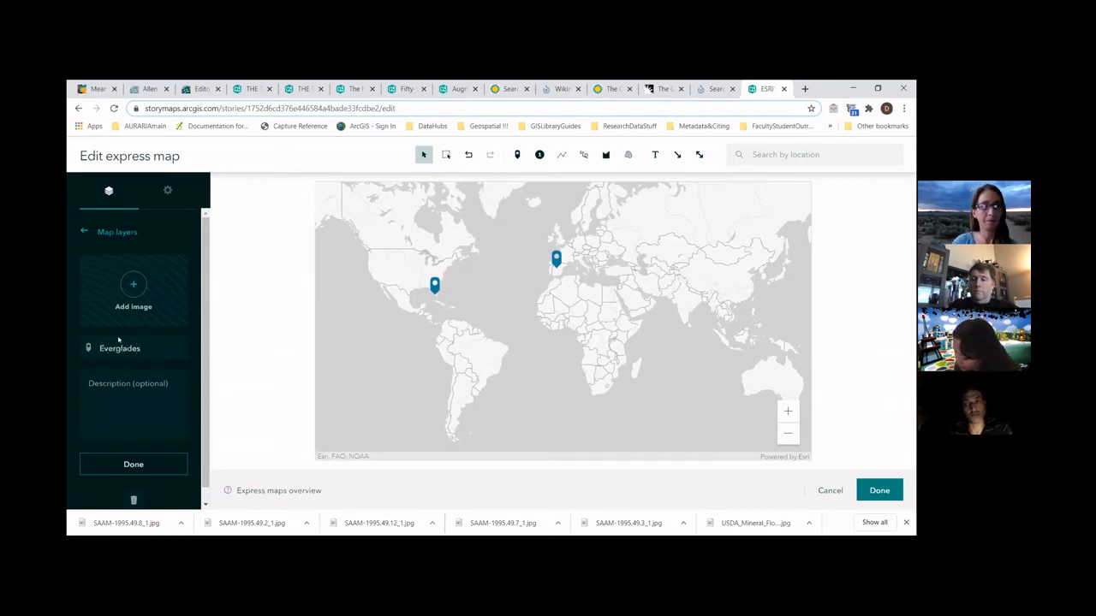
pyautogui.click(142, 465)
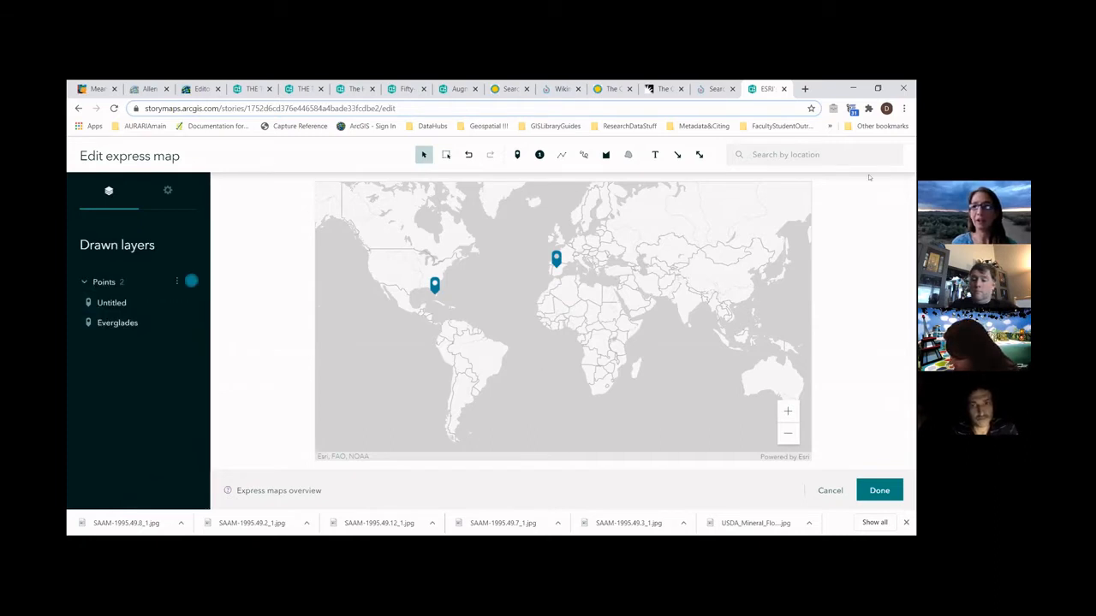
# Finish the express map and review it in the story above the Trail Ridge Road map.
pyautogui.click(879, 490)
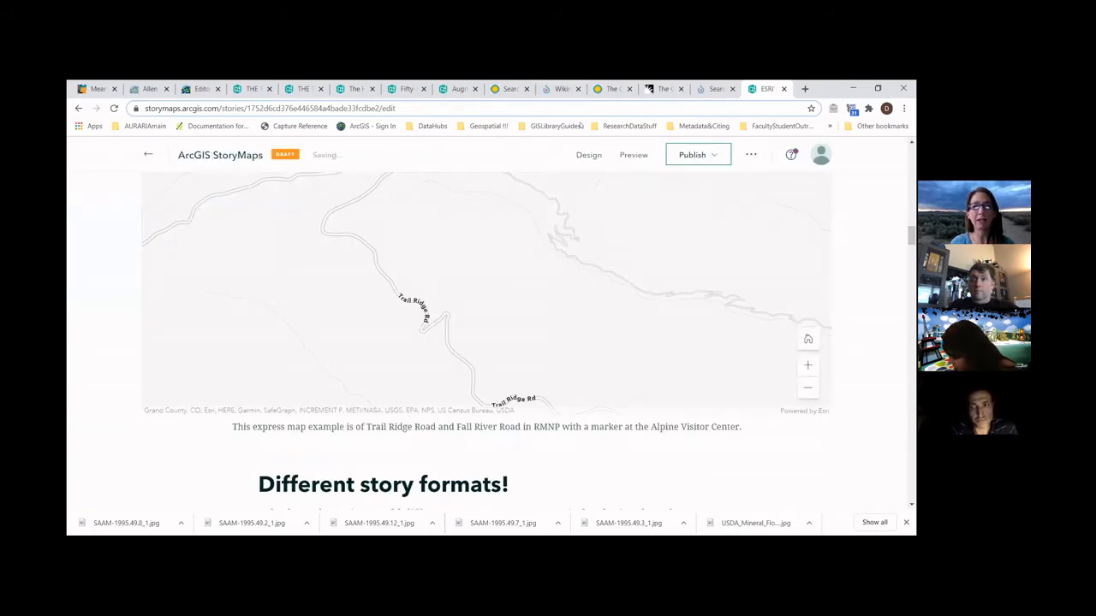
pyautogui.scroll(1, 542, 298)
pyautogui.scroll(-5, 542, 299)
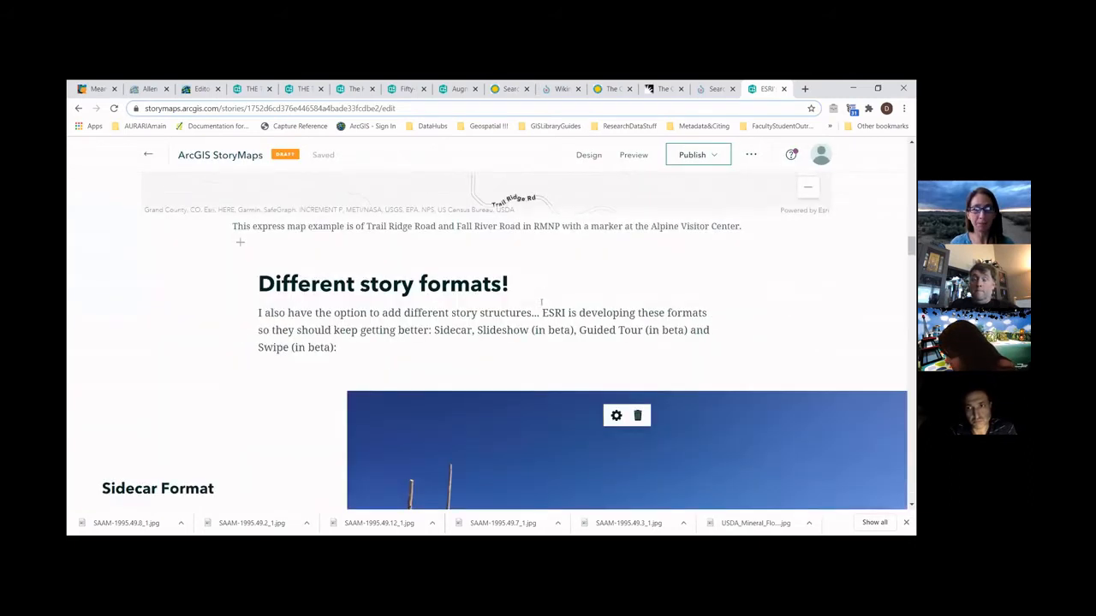
pyautogui.scroll(5, 541, 300)
pyautogui.scroll(10, 551, 301)
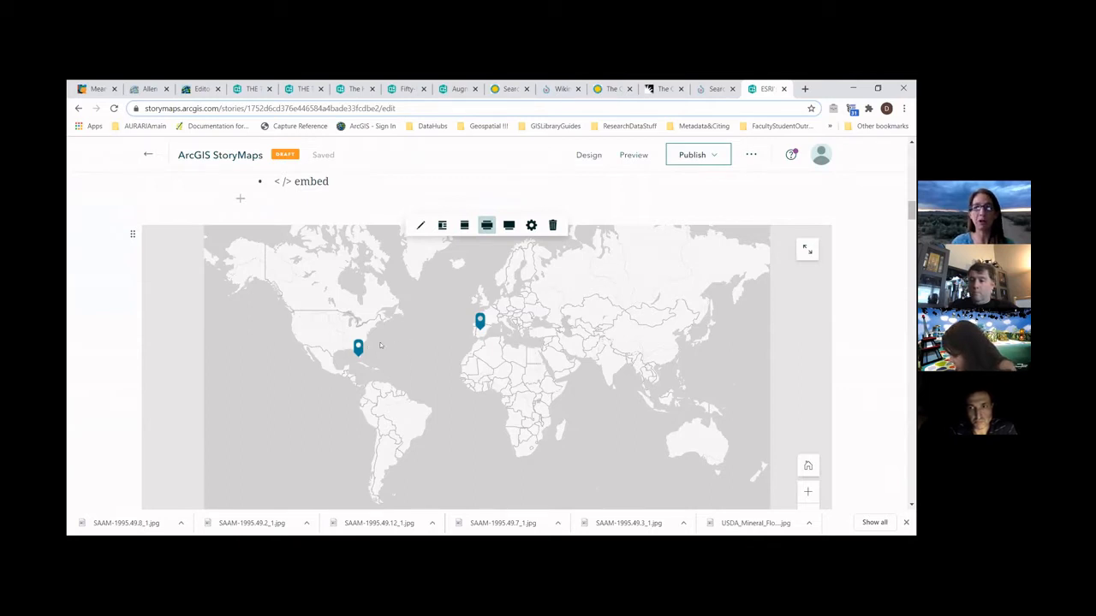
pyautogui.moveTo(357, 347)
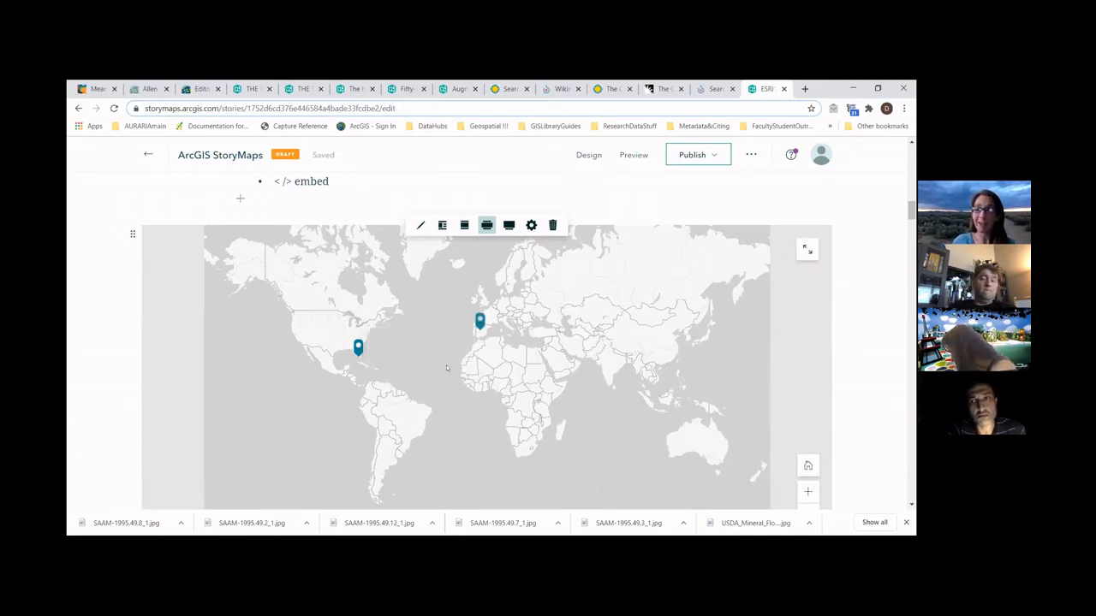
pyautogui.scroll(1, 446, 369)
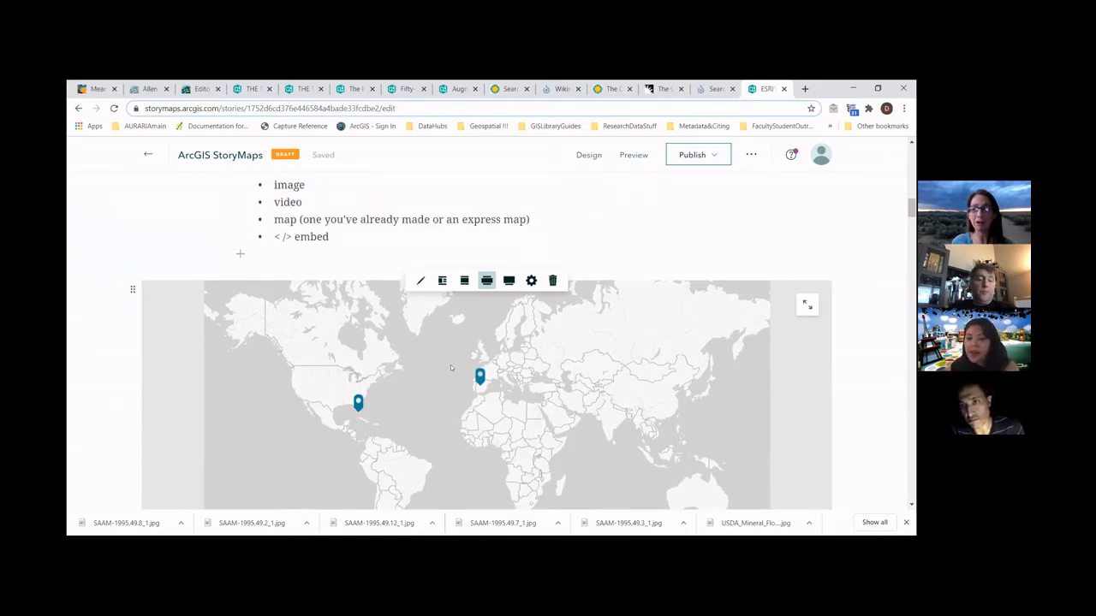
pyautogui.scroll(-1, 452, 363)
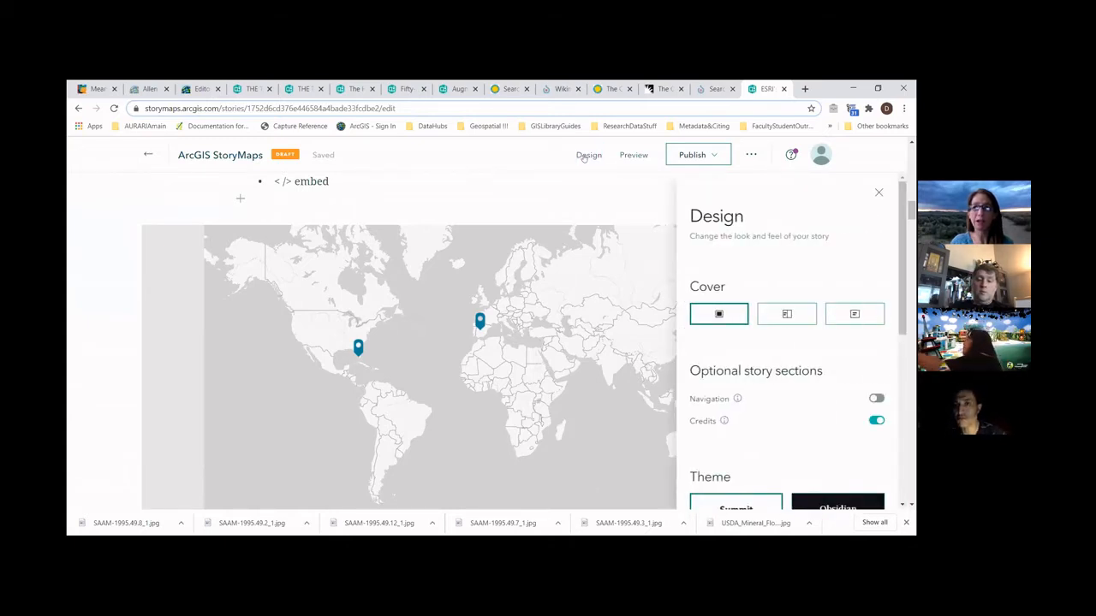
# Try the Ridgeline theme in the story's design options, and settle on the Mesa theme.
pyautogui.scroll(-2, 760, 305)
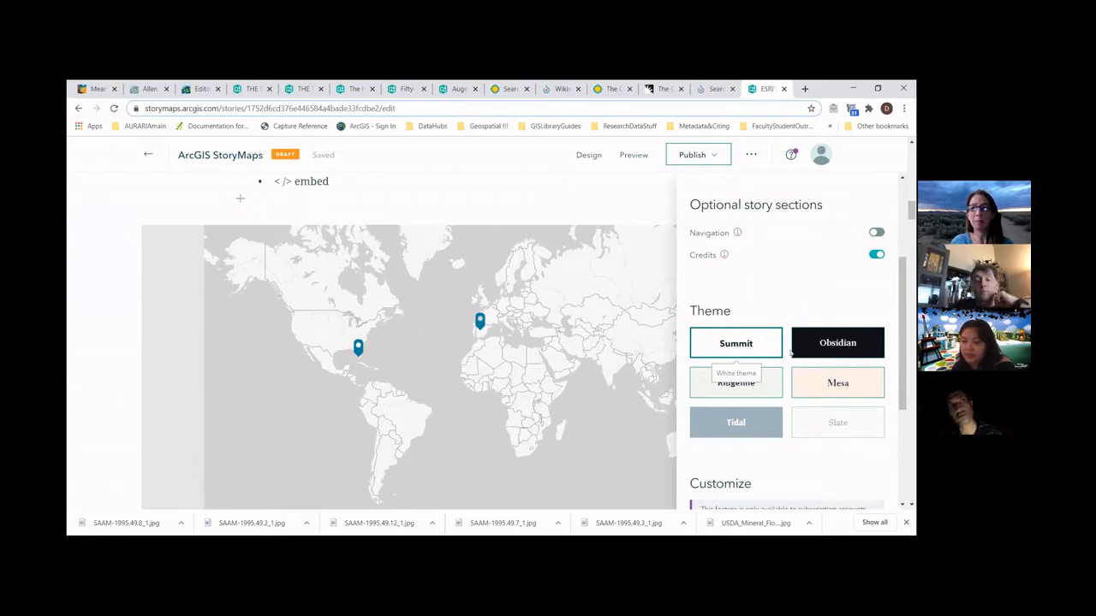
pyautogui.click(741, 385)
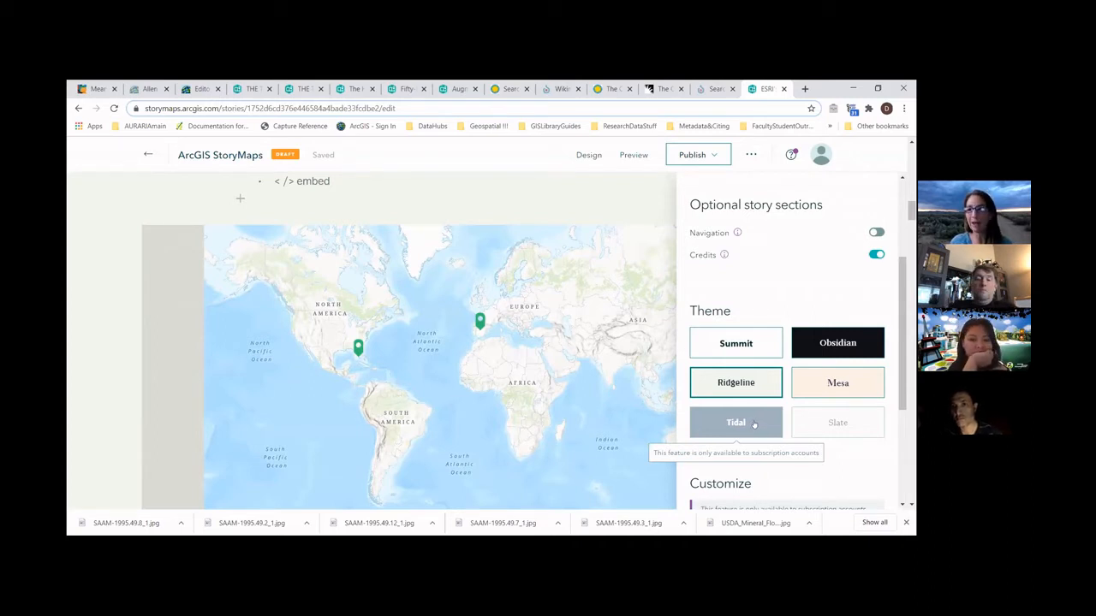
pyautogui.click(837, 386)
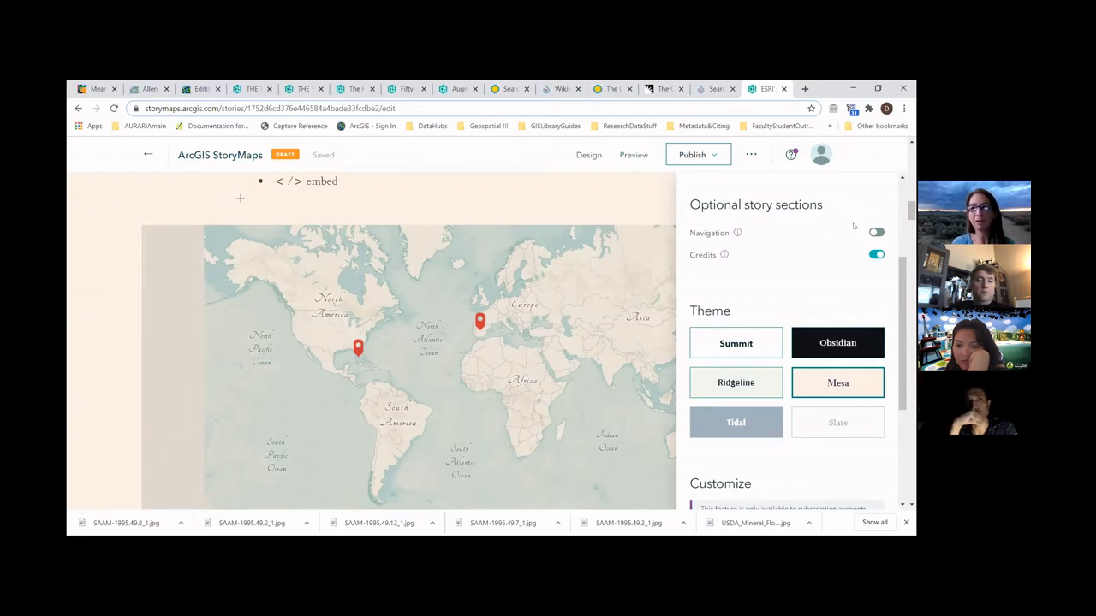
pyautogui.click(618, 208)
# Examine how the express maps, headings, quote, button and separator look in the Mesa theme.
pyautogui.scroll(-2, 613, 257)
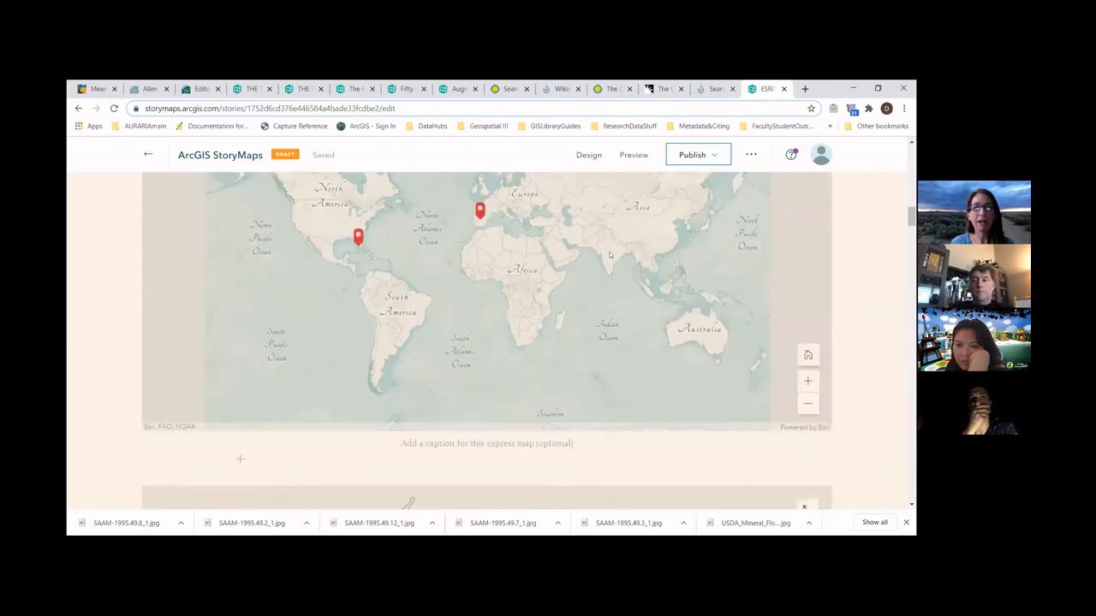
pyautogui.scroll(-3, 609, 255)
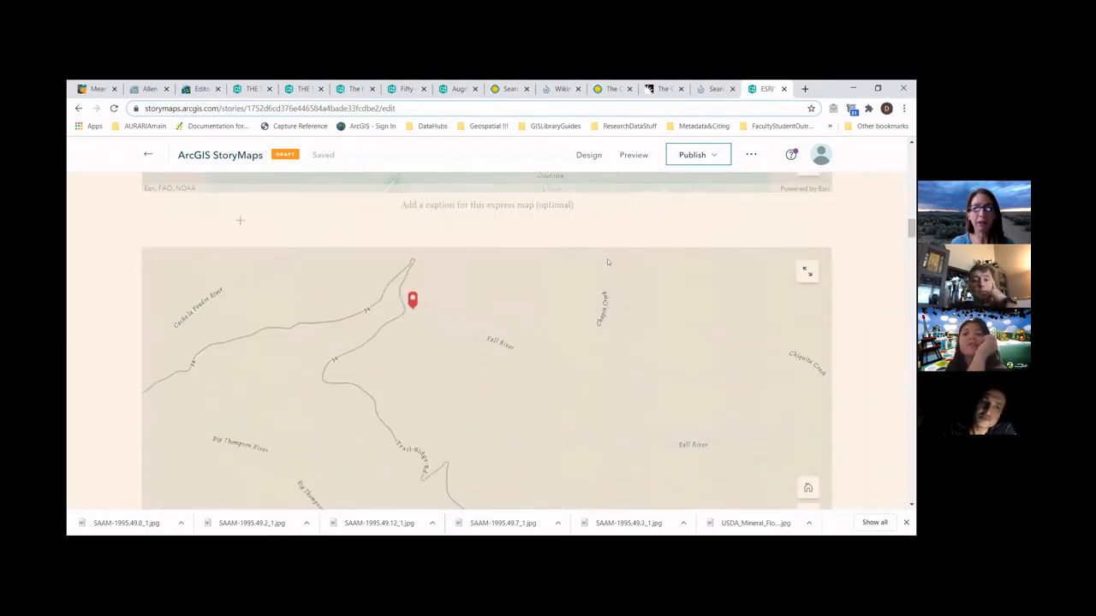
pyautogui.scroll(-1, 607, 259)
pyautogui.scroll(-1, 608, 256)
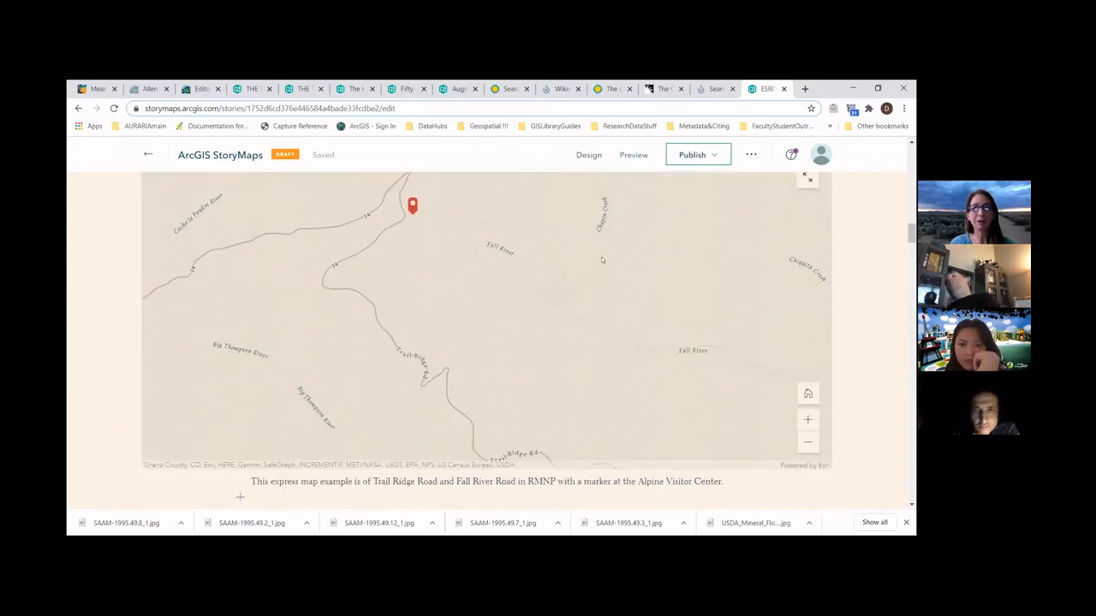
pyautogui.scroll(10, 604, 260)
pyautogui.scroll(6, 630, 282)
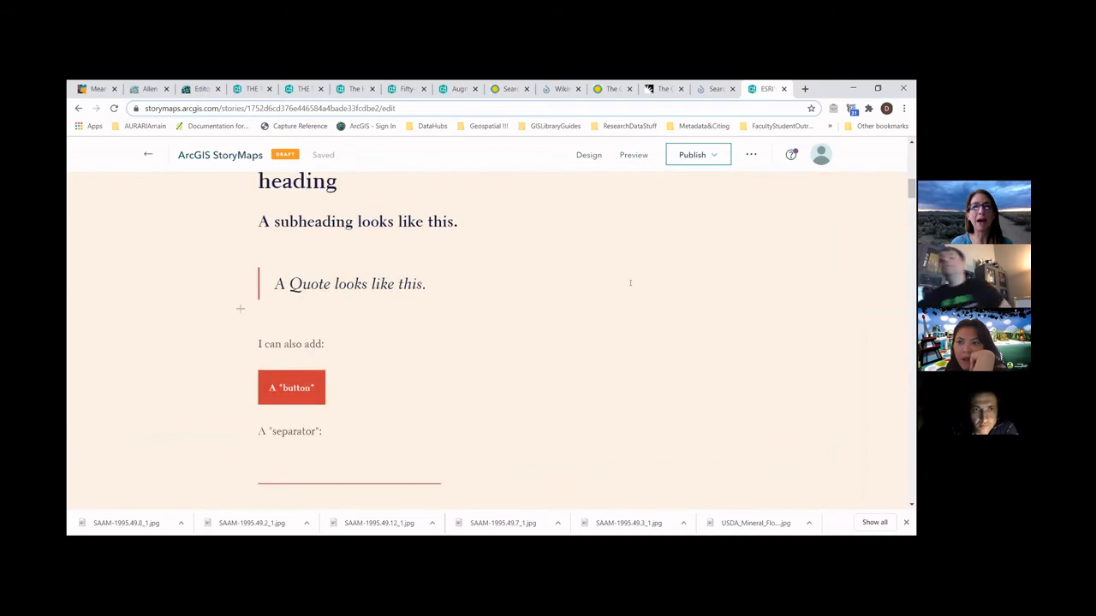
# Review the story from its cover through the text options, headings, quote, button and separator to the list of visual blocks.
pyautogui.scroll(5, 630, 288)
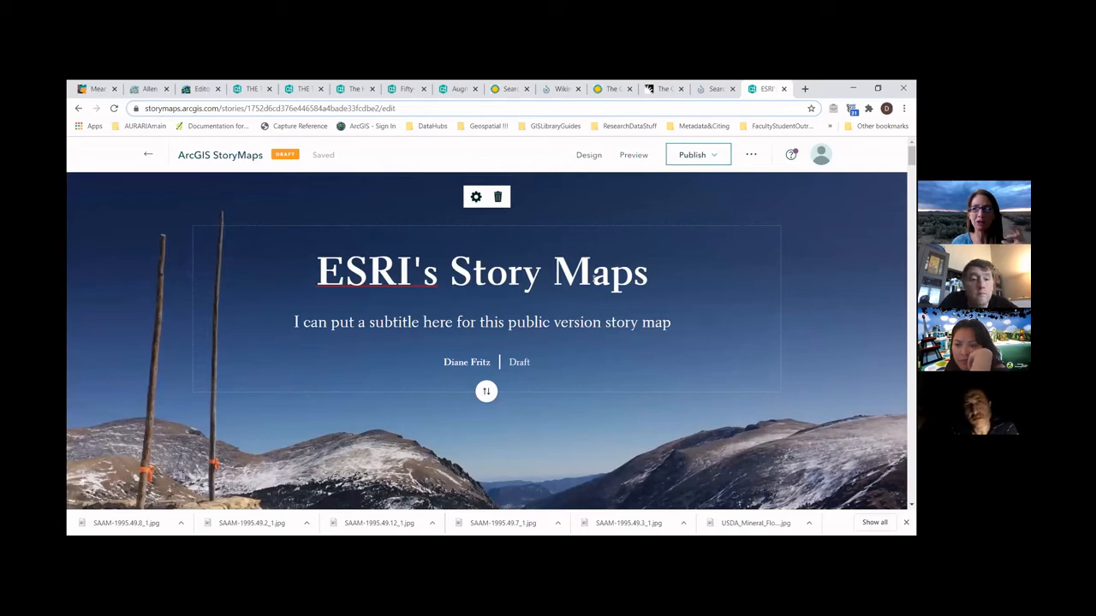
pyautogui.scroll(-1, 599, 280)
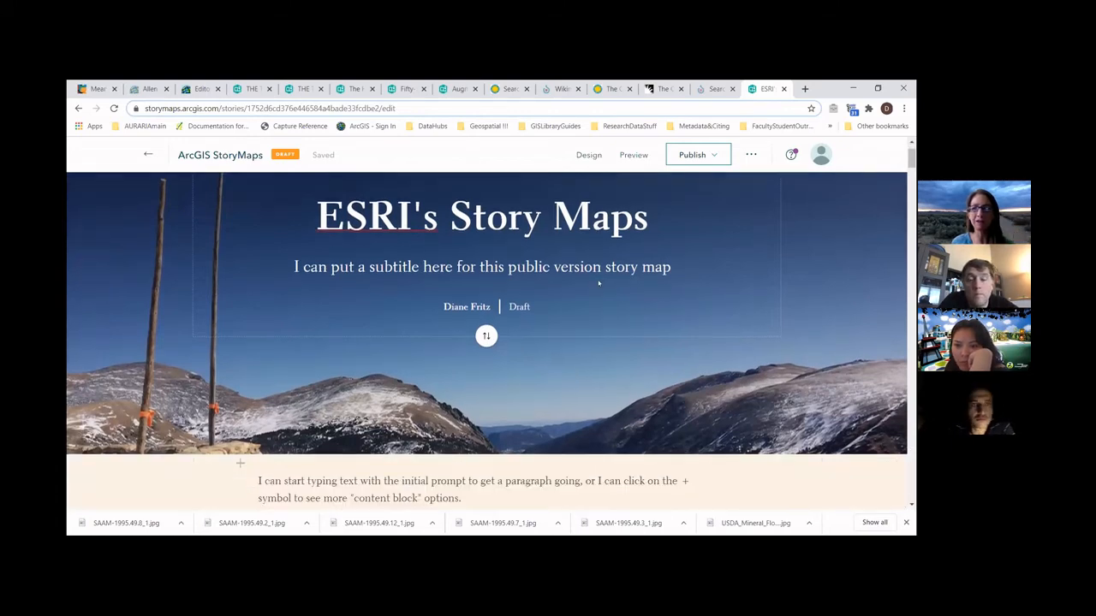
pyautogui.scroll(-1, 614, 312)
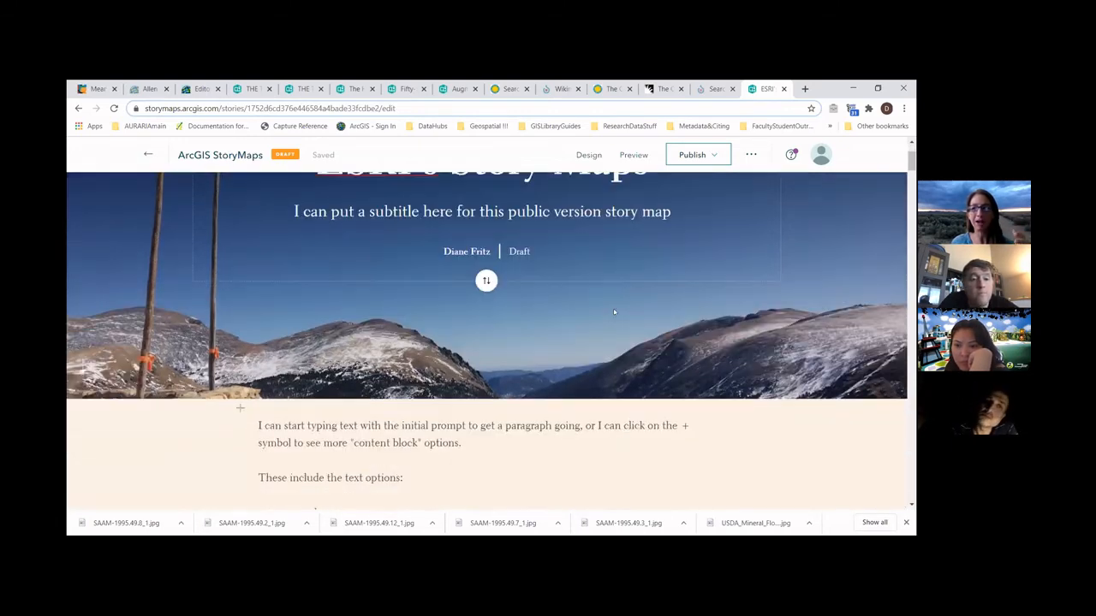
pyautogui.scroll(-4, 613, 313)
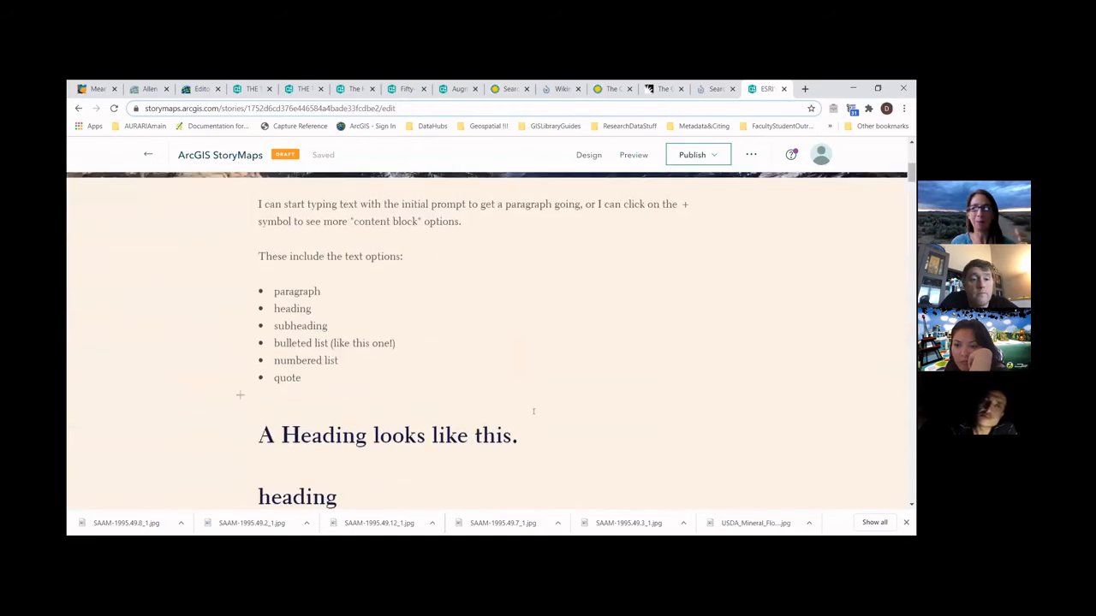
pyautogui.scroll(-4, 527, 404)
pyautogui.scroll(-1, 445, 401)
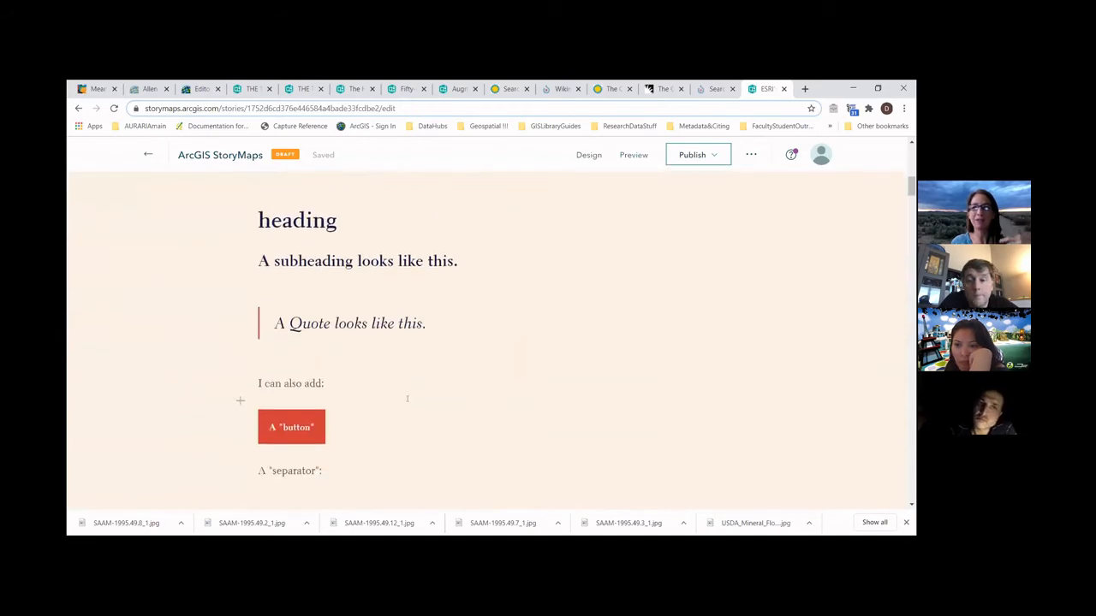
pyautogui.scroll(-2, 349, 411)
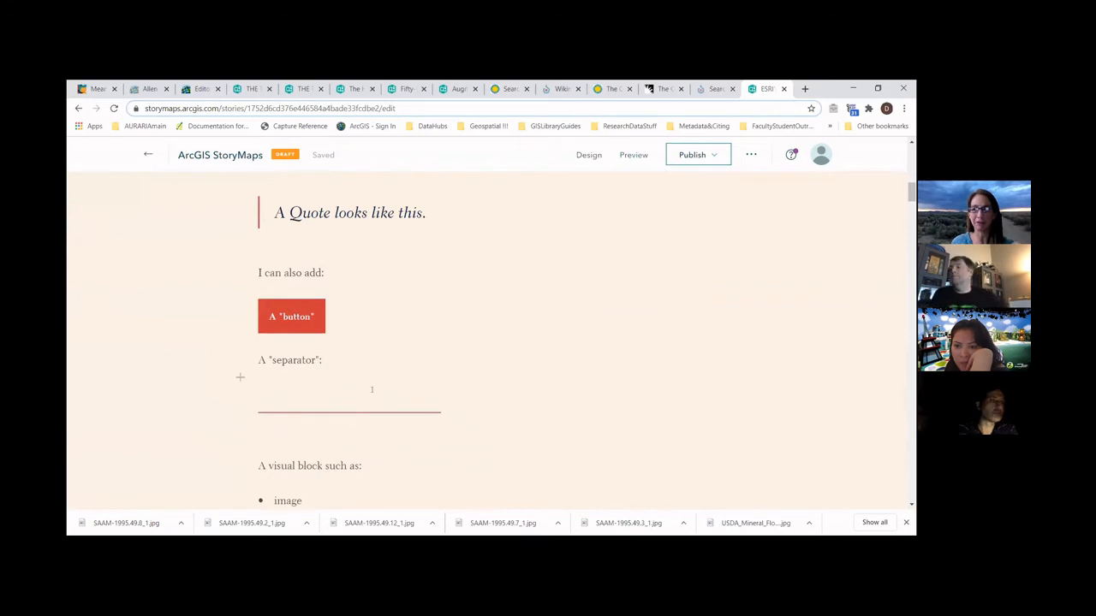
pyautogui.scroll(-2, 371, 390)
pyautogui.scroll(-2, 371, 390)
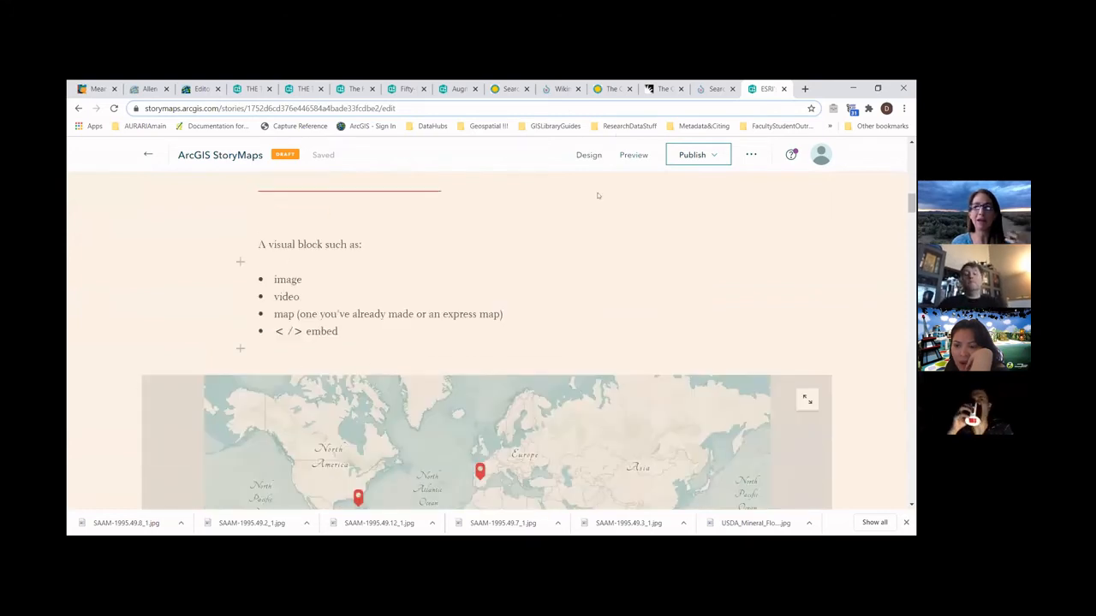
# Examine the two express maps, the "Different story formats!" section and slide 1 of the Sidecar block.
pyautogui.scroll(-6, 565, 269)
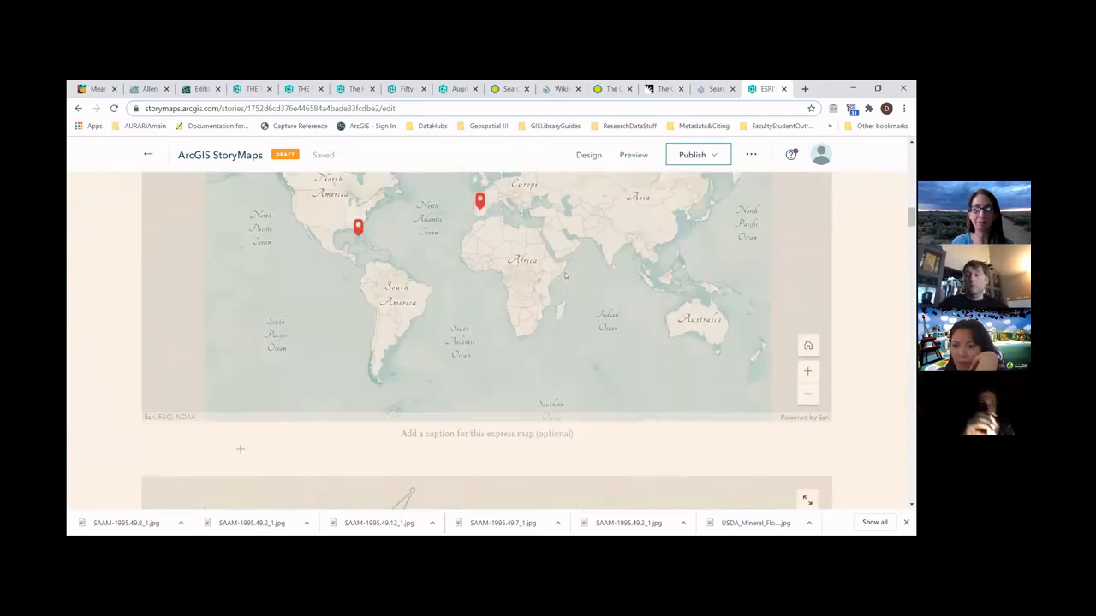
pyautogui.scroll(-2, 564, 274)
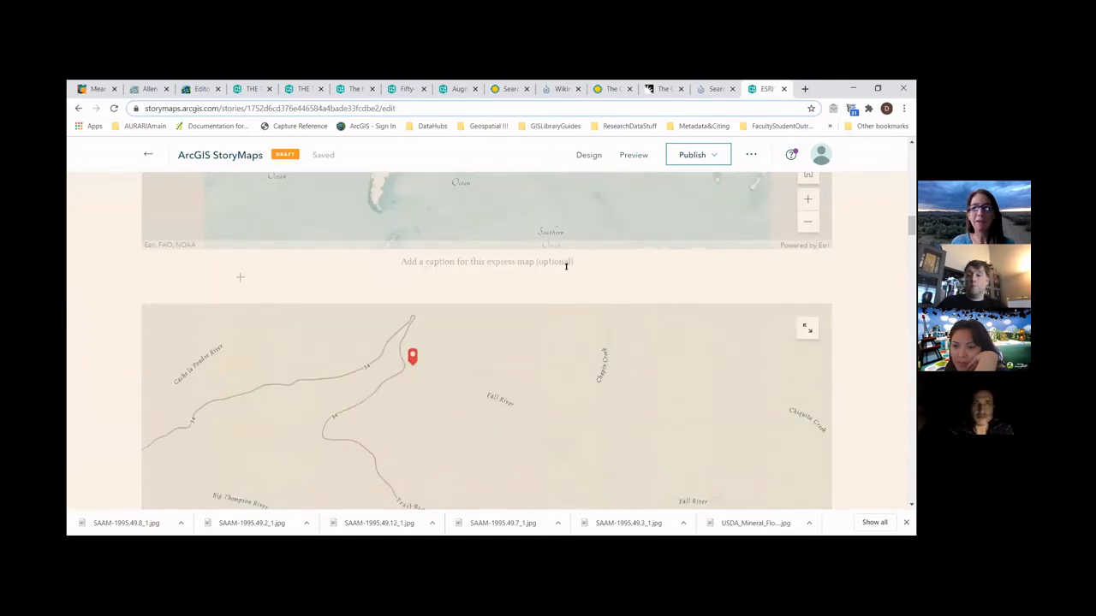
pyautogui.moveTo(741, 324)
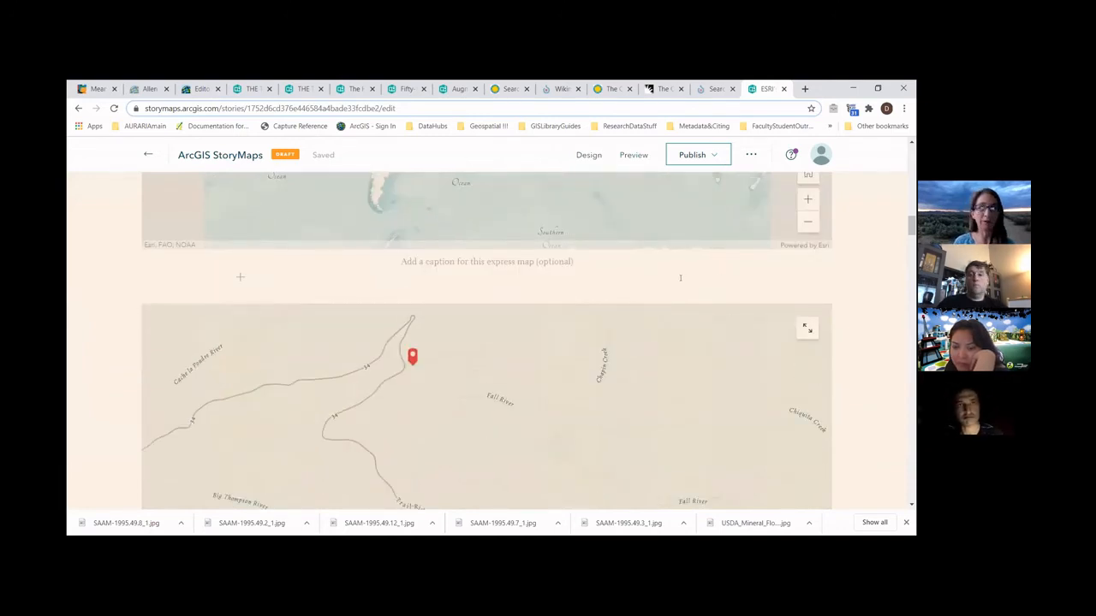
pyautogui.scroll(-1, 659, 304)
pyautogui.moveTo(636, 323)
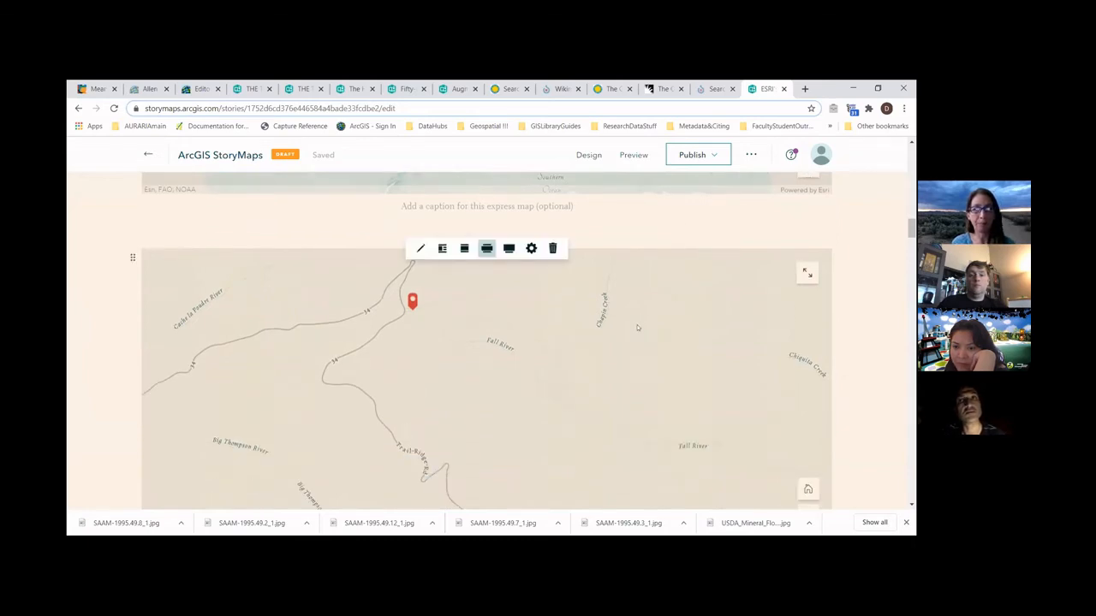
pyautogui.scroll(-8, 637, 327)
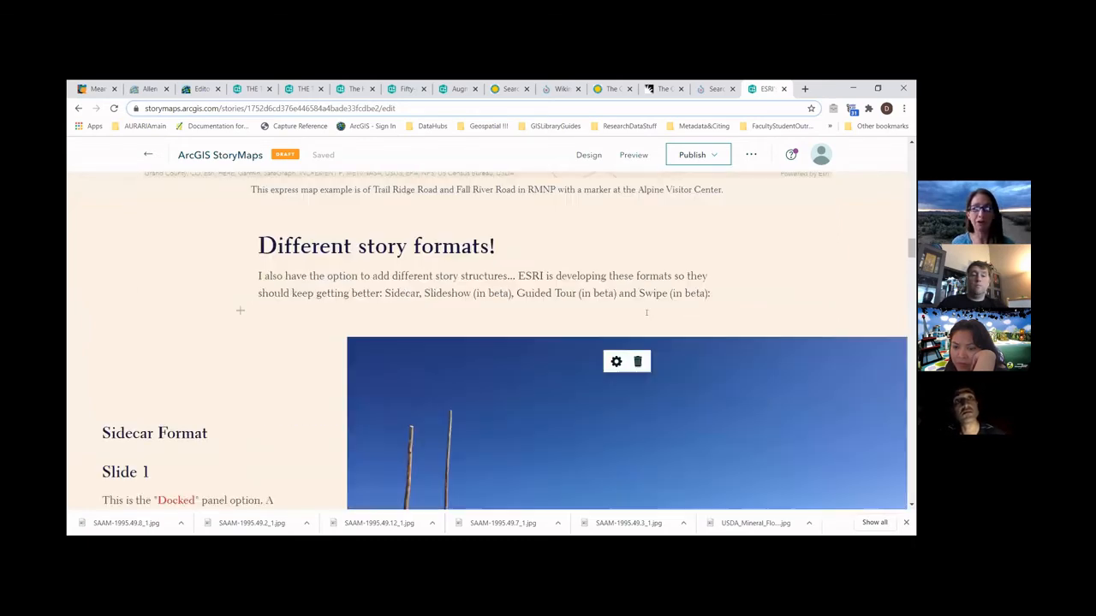
pyautogui.scroll(-4, 646, 308)
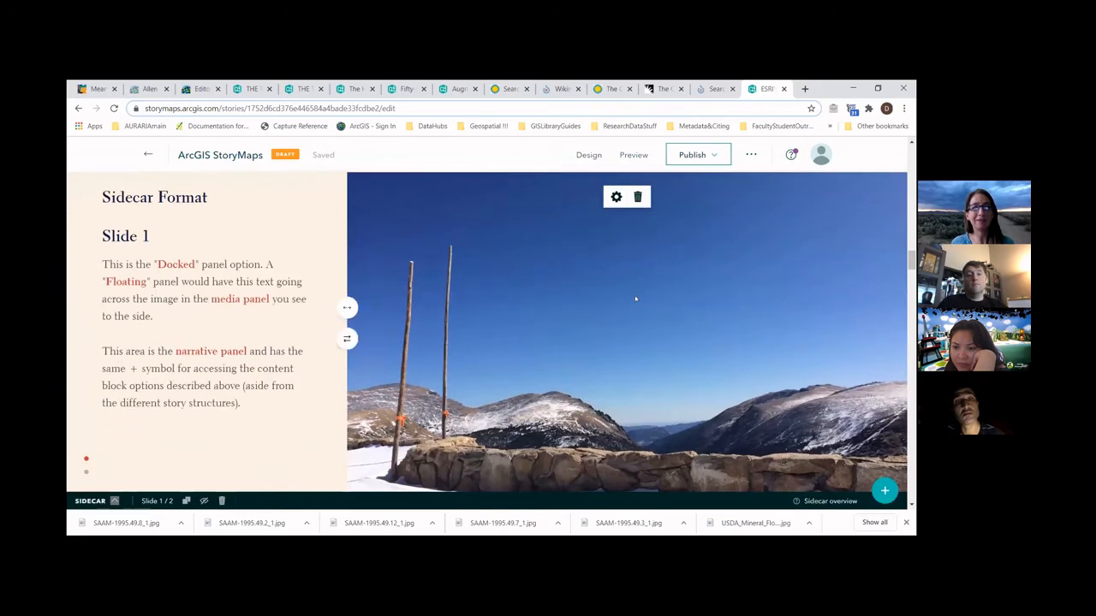
pyautogui.scroll(-2, 529, 304)
pyautogui.scroll(2, 296, 244)
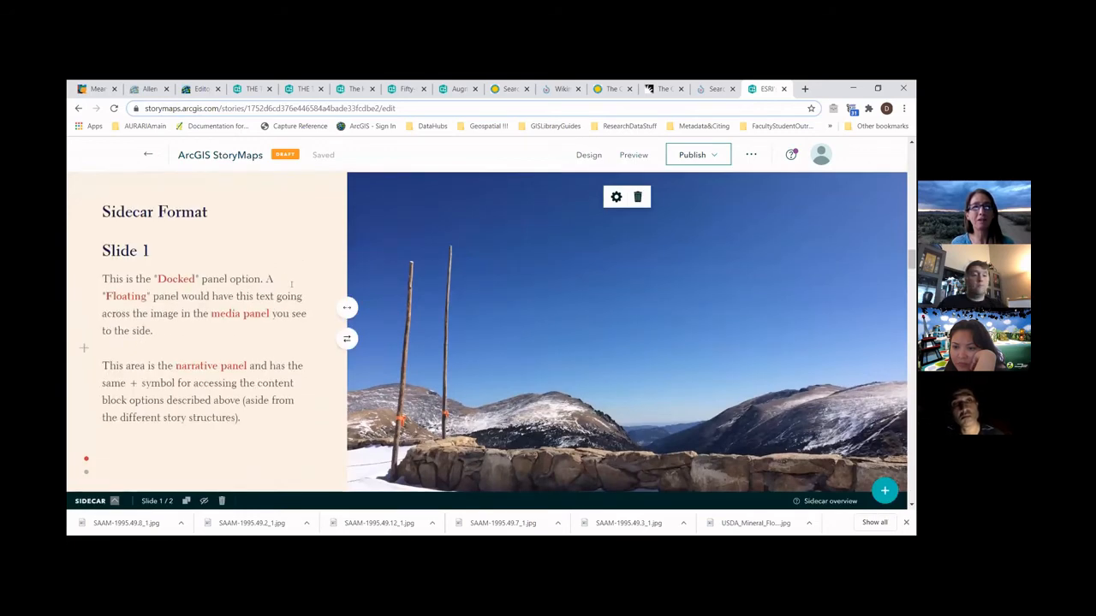
# Look over the content block choices below the "Different story formats!" text, including Slideshow, Swipe, Sidecar and Guided tour, without adding one.
pyautogui.scroll(5, 296, 244)
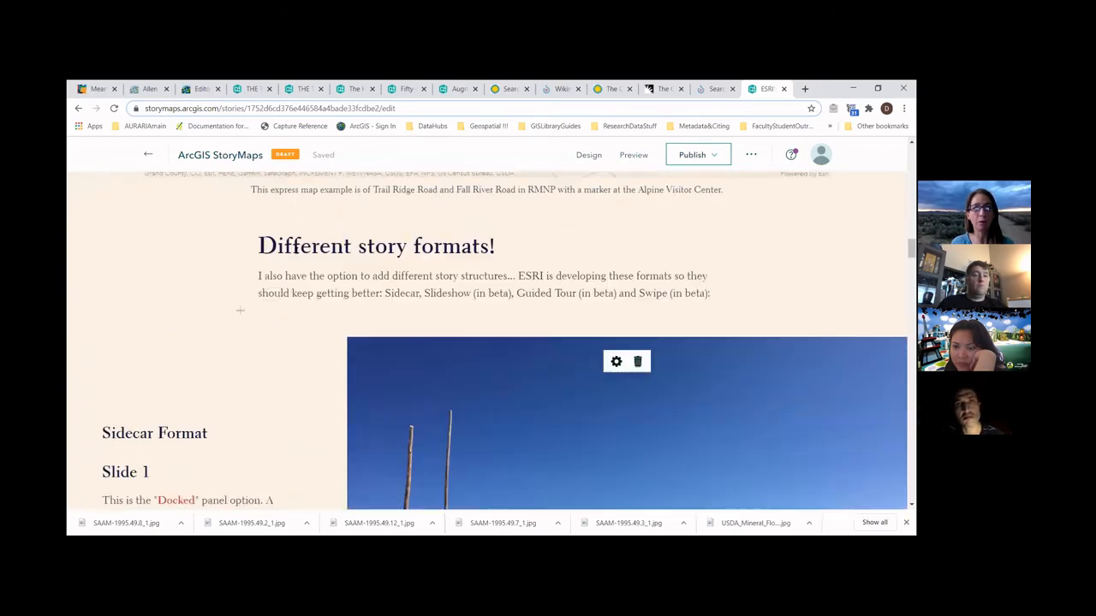
pyautogui.scroll(-1, 290, 257)
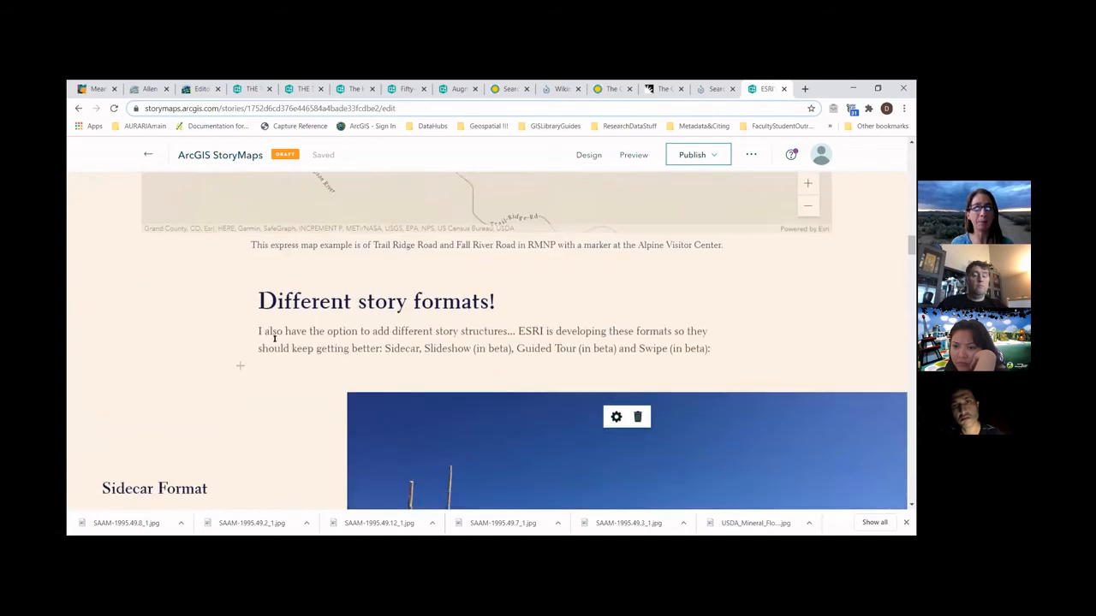
pyautogui.click(240, 365)
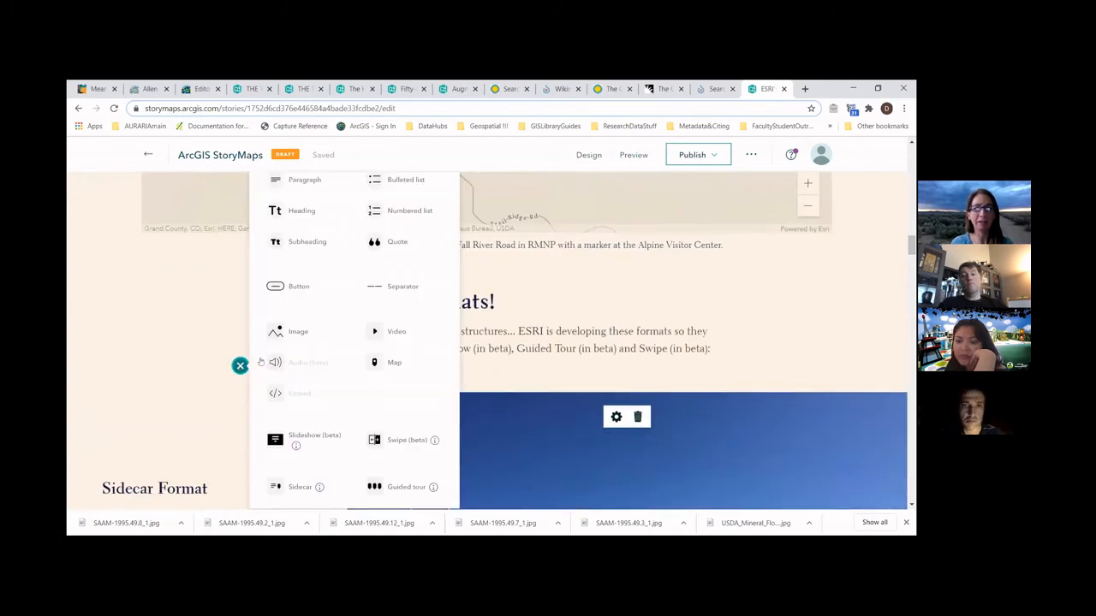
pyautogui.moveTo(300, 365)
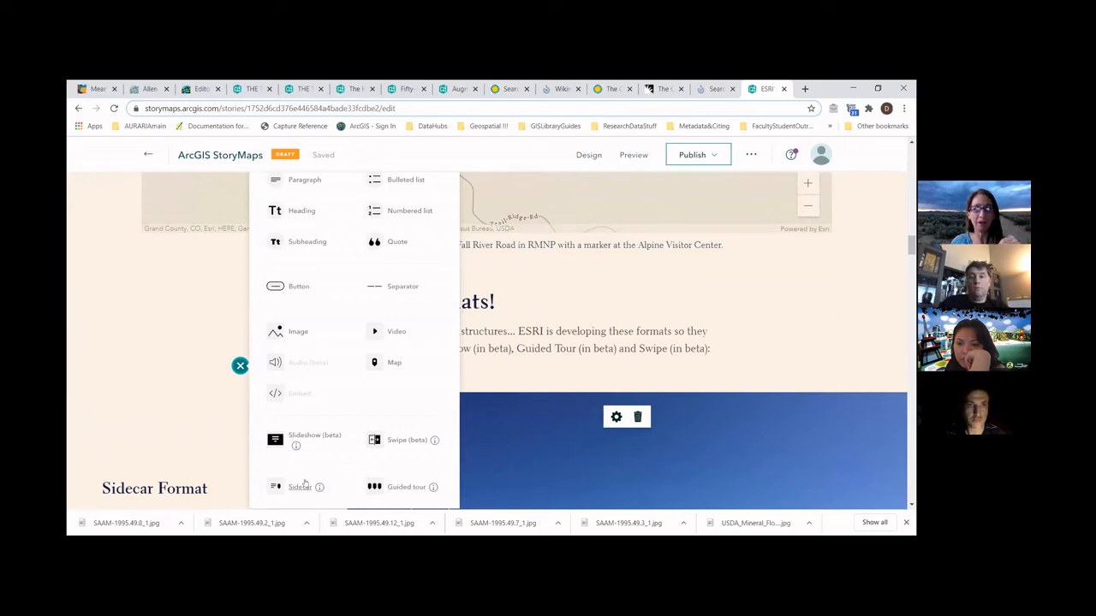
pyautogui.scroll(-1, 299, 469)
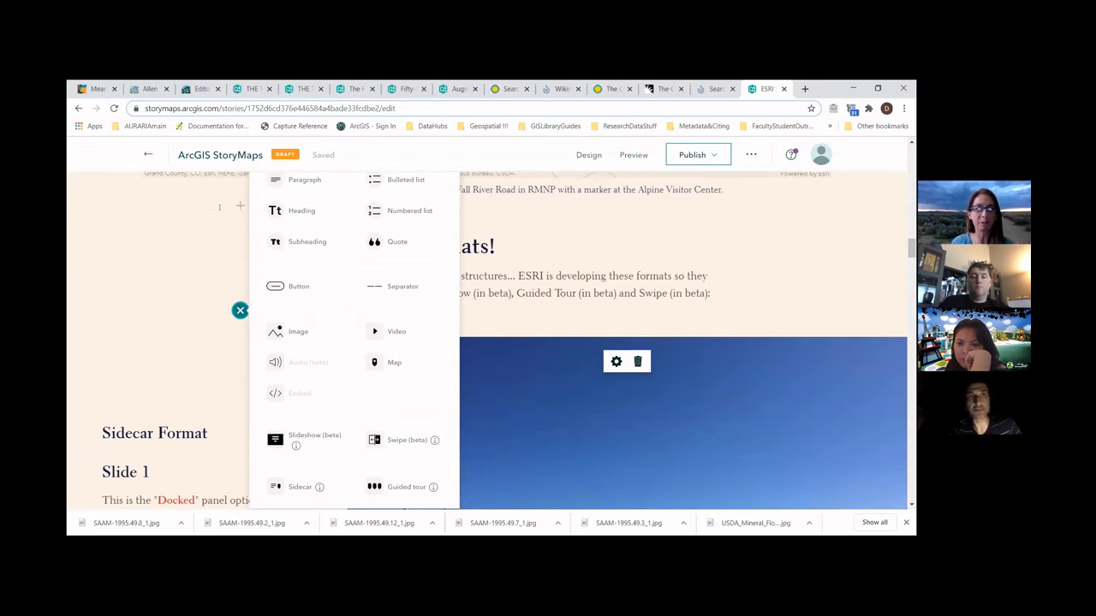
pyautogui.click(554, 240)
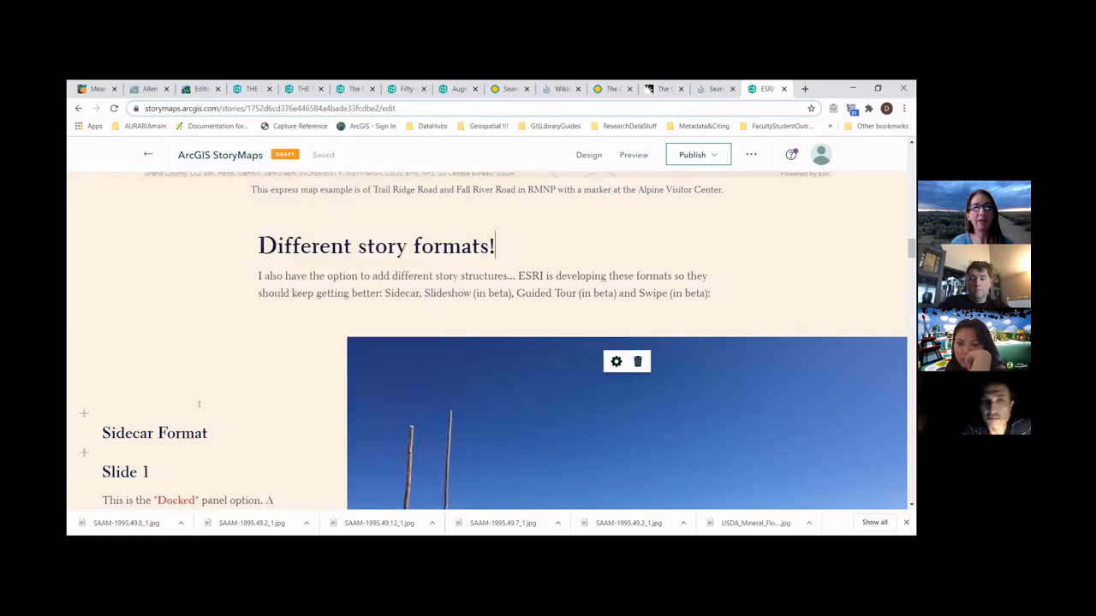
# Add a separator below the last paragraph in the narrative panel of Sidecar slide 1.
pyautogui.scroll(-1, 274, 347)
pyautogui.scroll(-1, 308, 337)
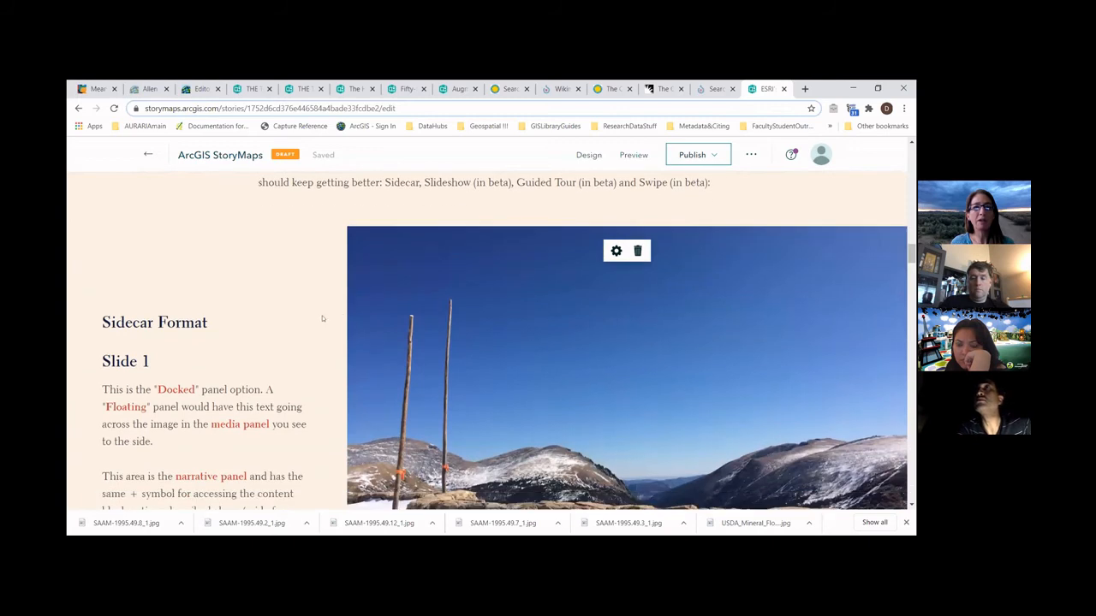
pyautogui.scroll(-1, 323, 319)
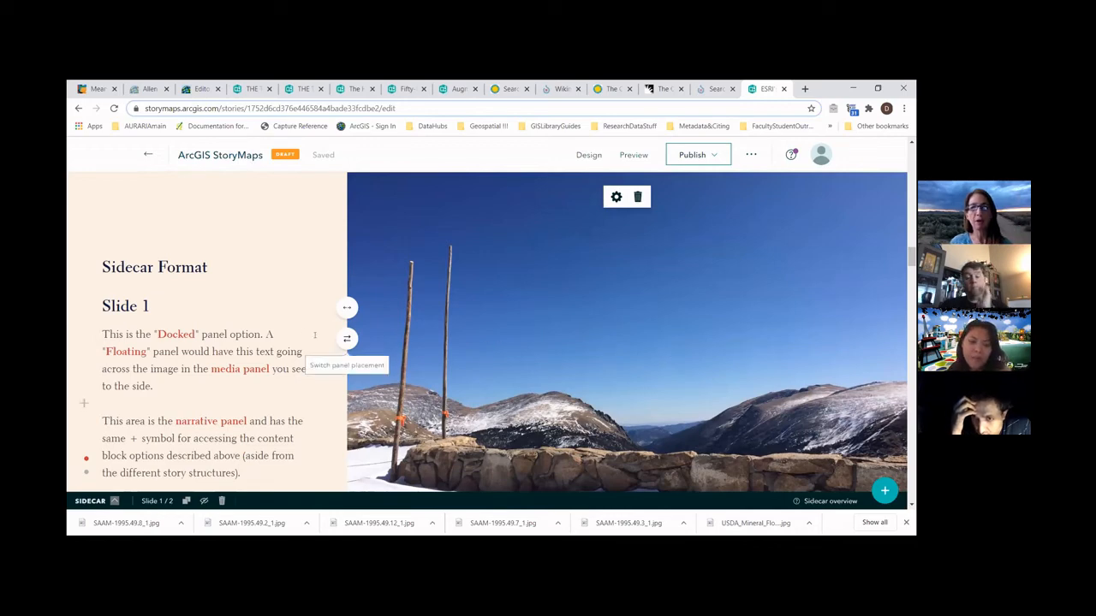
pyautogui.scroll(-2, 285, 340)
pyautogui.scroll(-2, 285, 339)
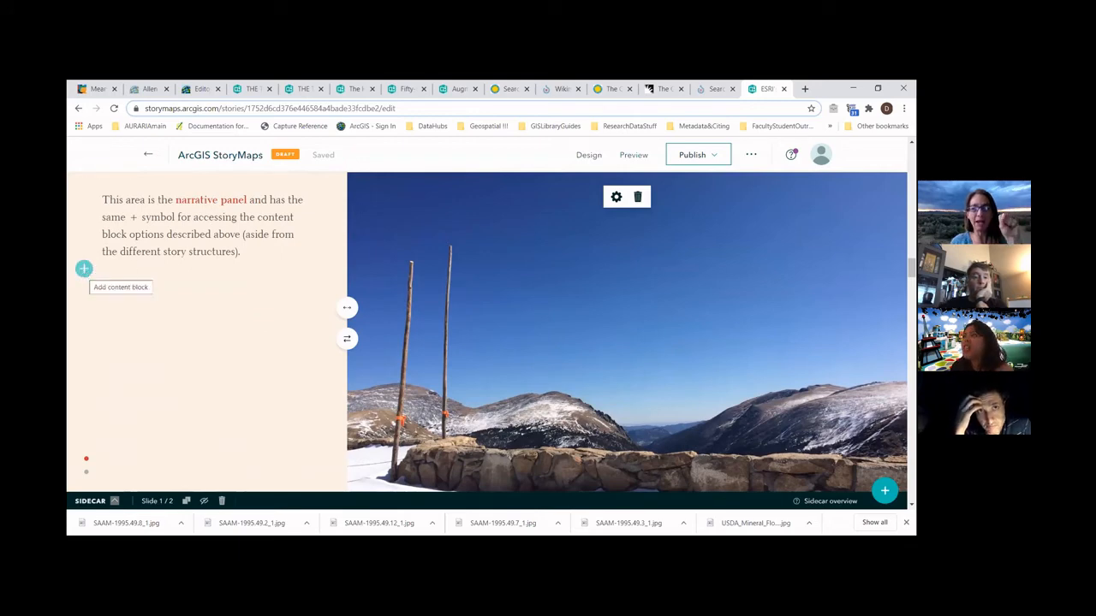
pyautogui.click(84, 270)
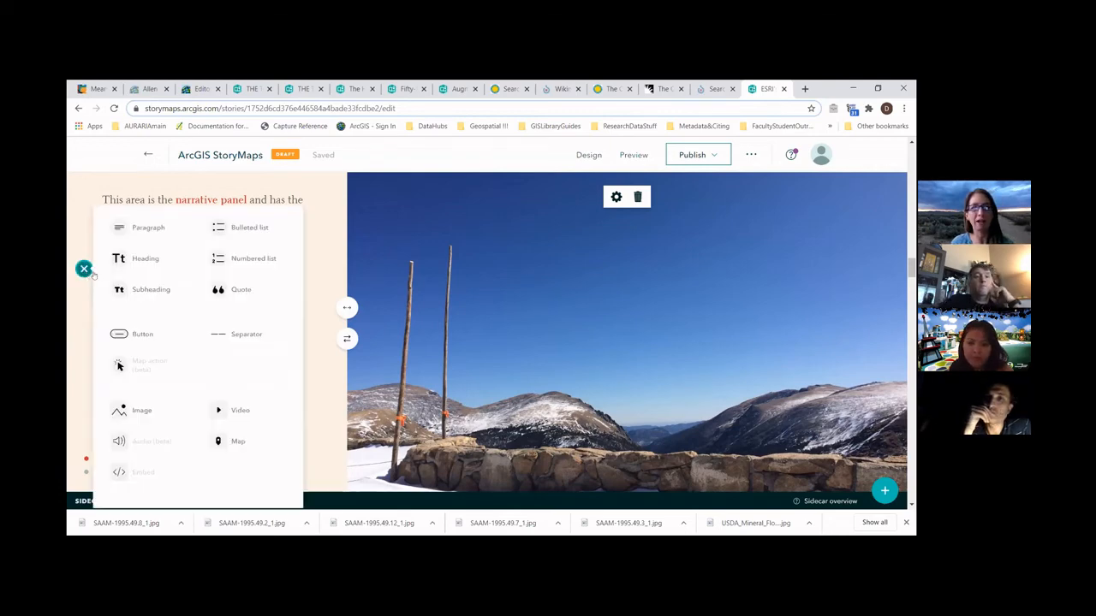
pyautogui.click(226, 340)
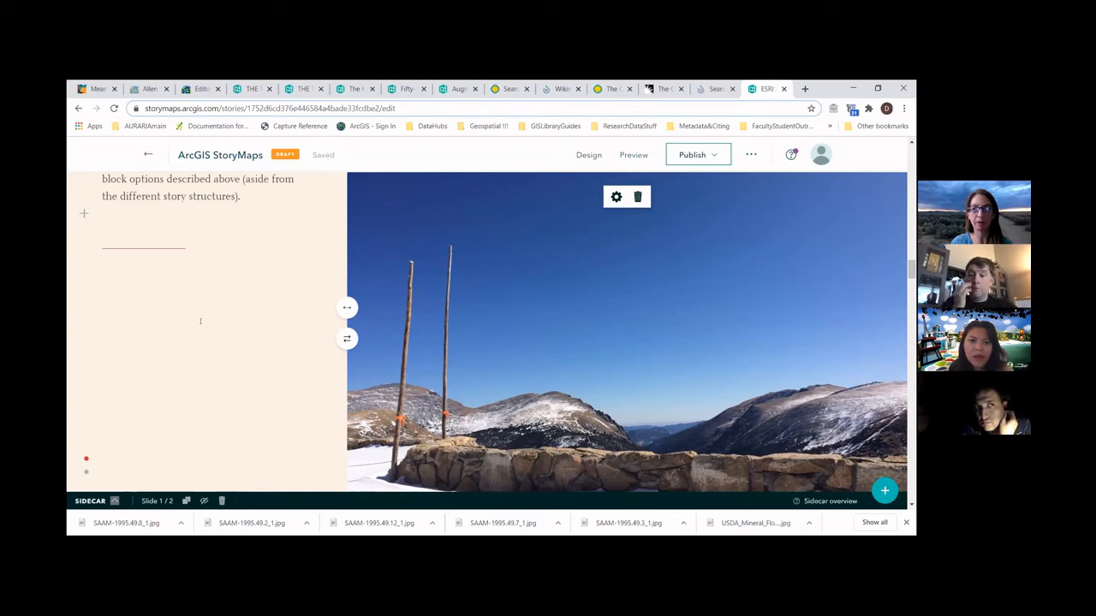
# Review Sidecar slide 2 with its map, and add a new blank third slide to the Sidecar.
pyautogui.scroll(-5, 200, 321)
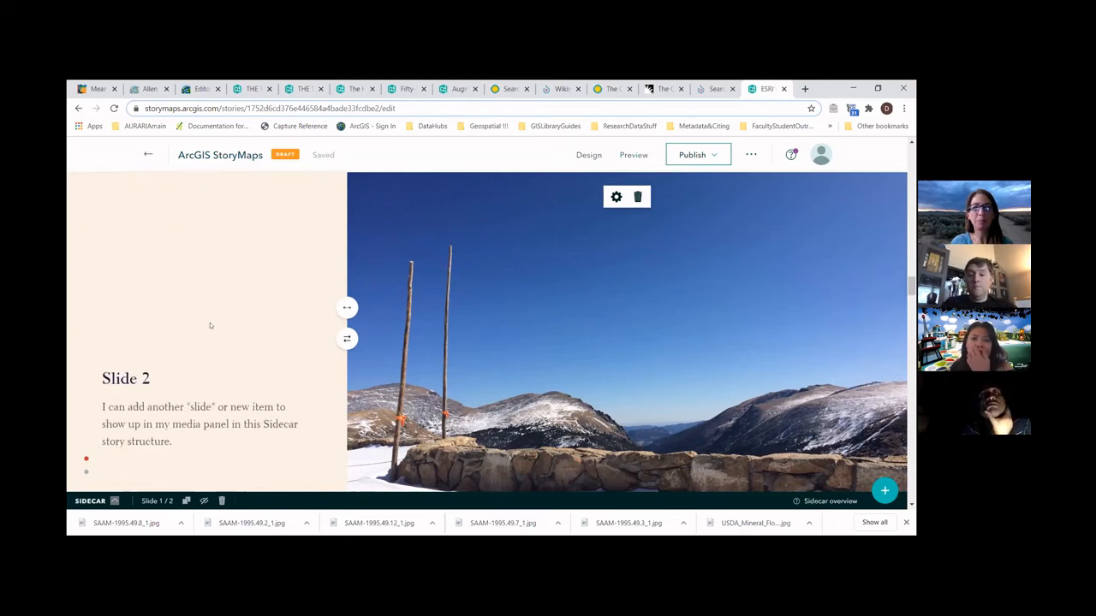
pyautogui.scroll(-4, 210, 325)
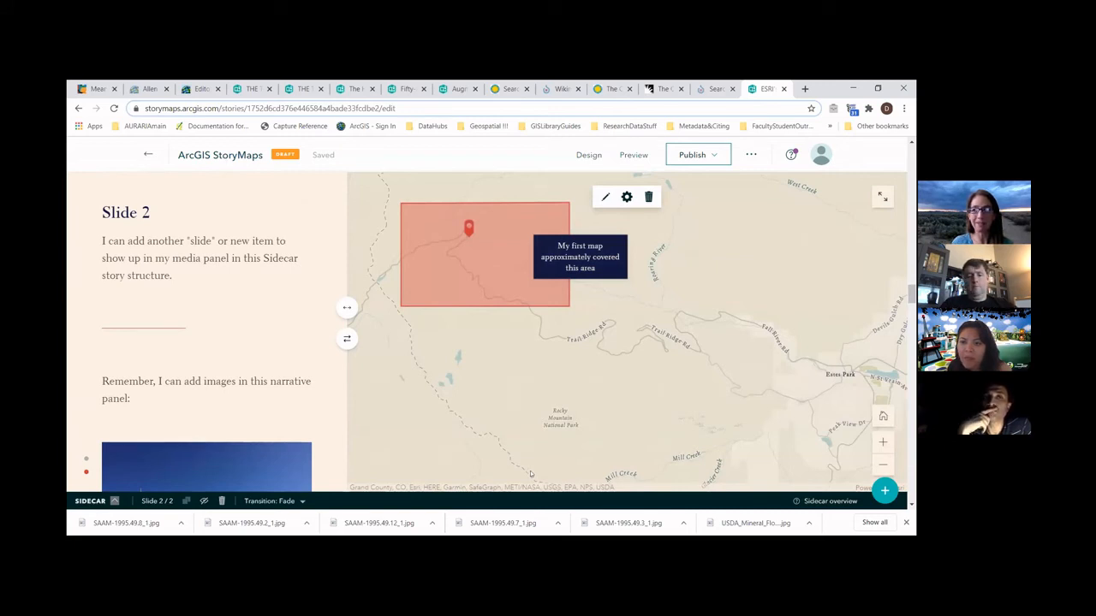
pyautogui.click(883, 492)
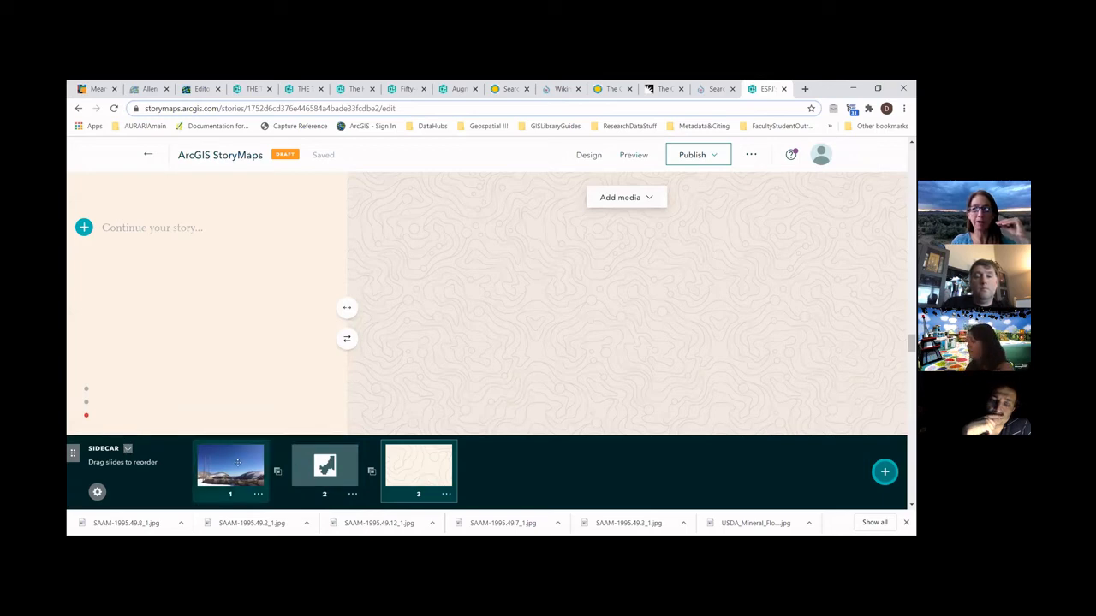
# Move the mountain photo slide to second place after the map slide, collapse the slide strip and check the new slide order.
pyautogui.moveTo(237, 462); pyautogui.dragTo(334, 462)
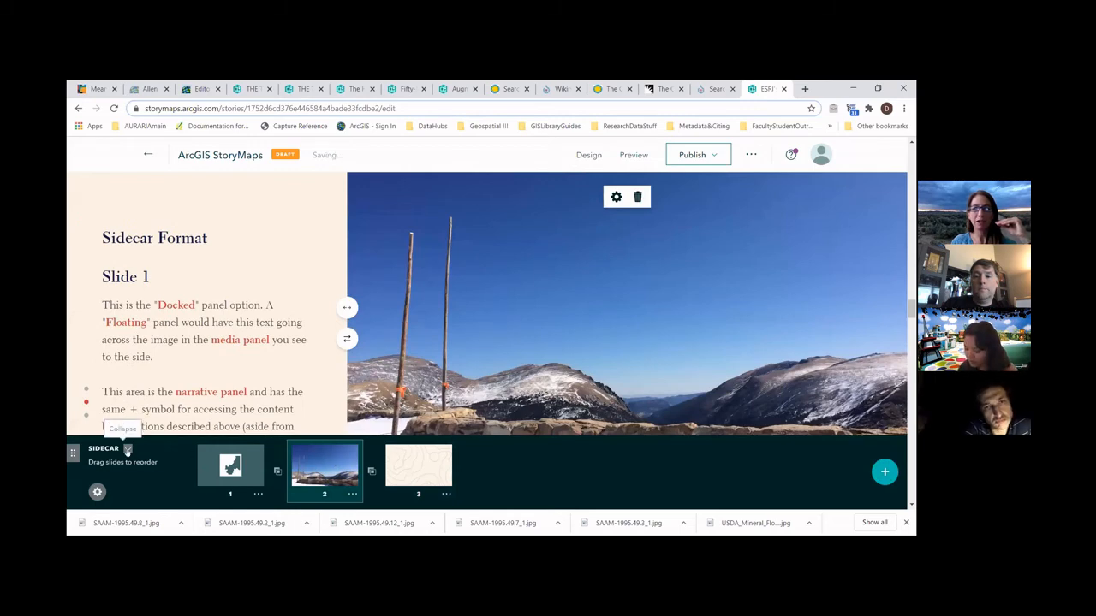
pyautogui.click(128, 448)
pyautogui.scroll(-5, 158, 291)
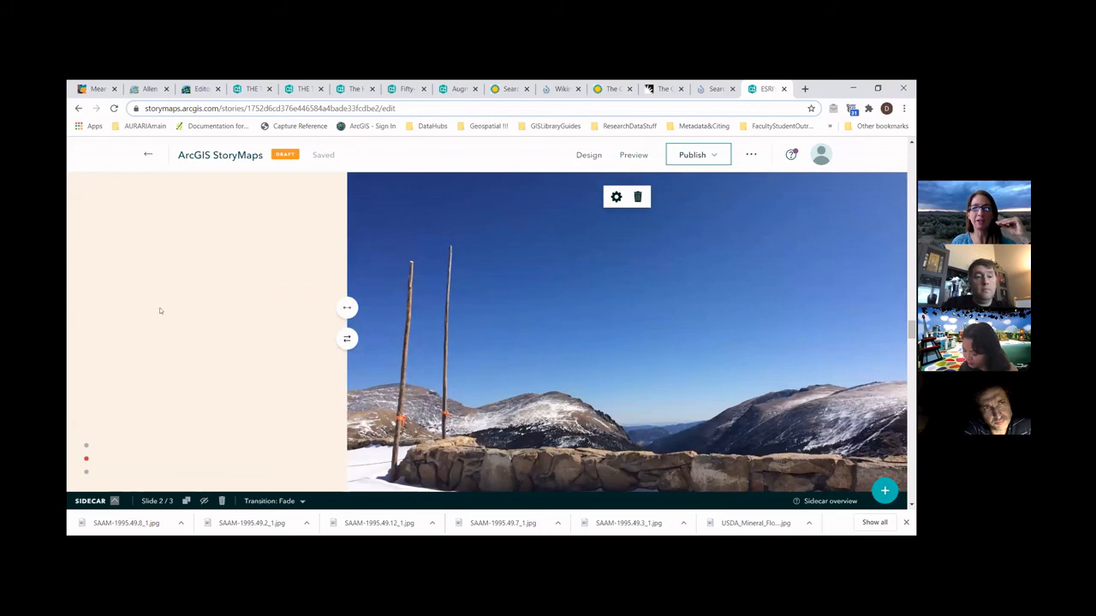
pyautogui.scroll(-3, 159, 308)
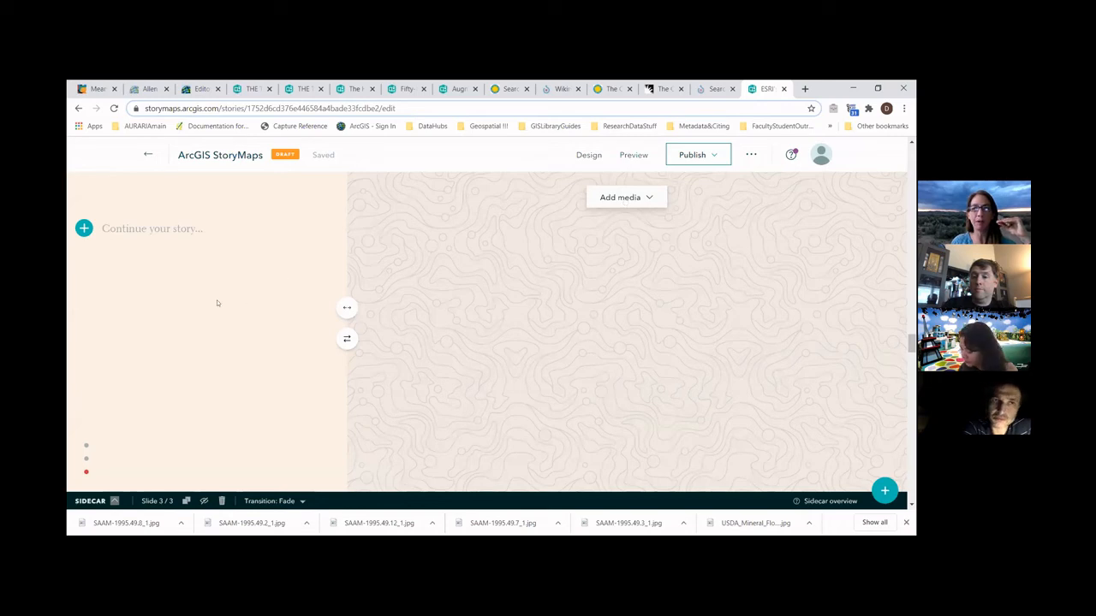
# Examine the text that follows the Sidecar and the first slide of the Slideshow block.
pyautogui.scroll(-1, 217, 303)
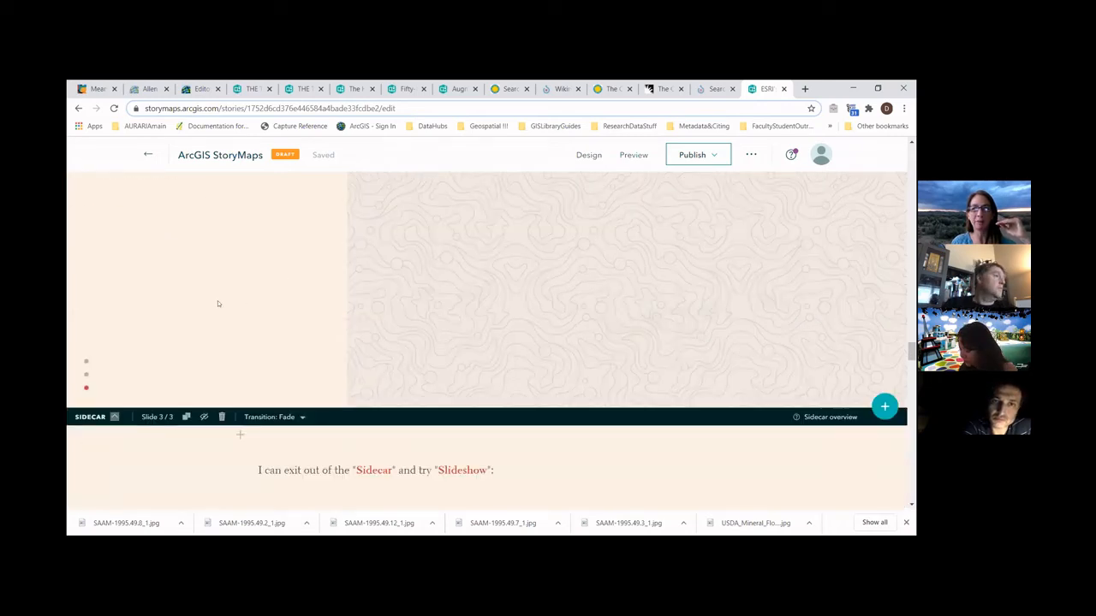
pyautogui.scroll(-1, 218, 306)
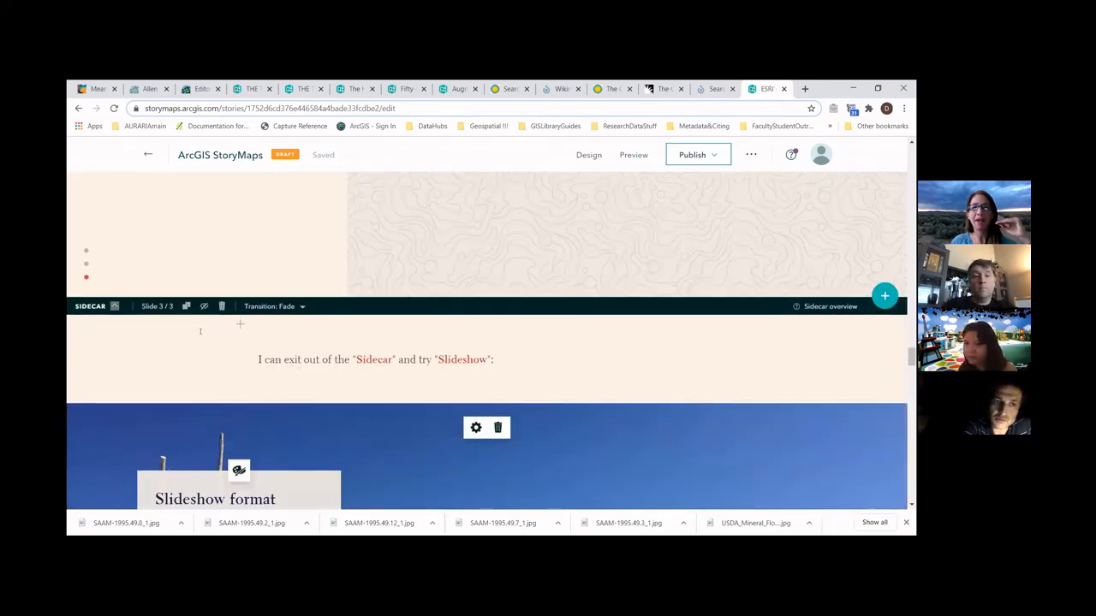
pyautogui.scroll(-1, 201, 332)
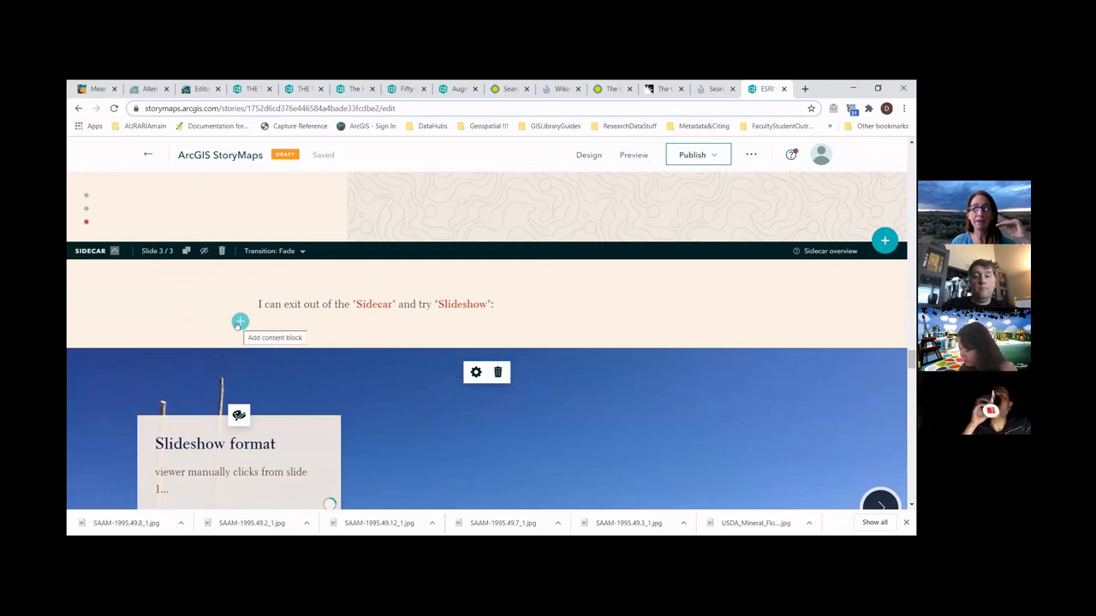
pyautogui.scroll(-3, 239, 323)
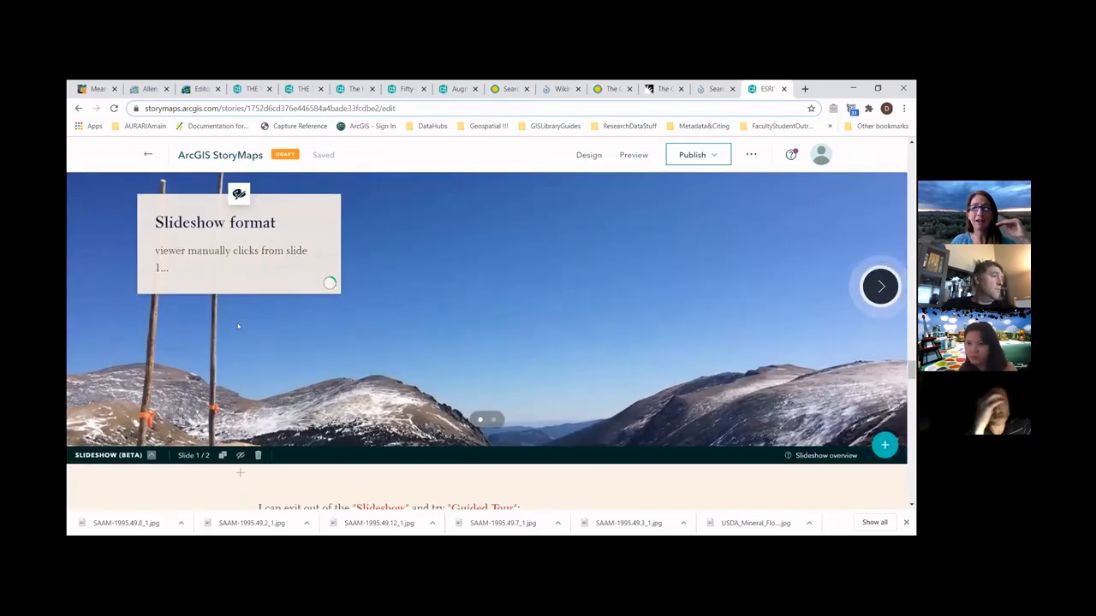
# View the second slide of the Slideshow block, add a blank third slide after it, and collapse the slide strip.
pyautogui.click(880, 286)
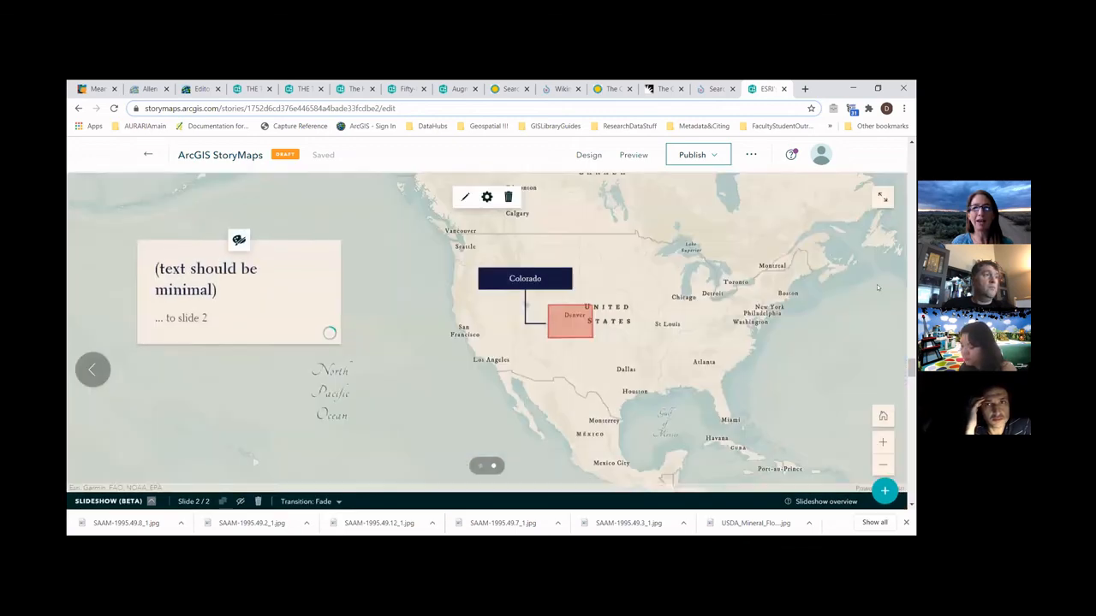
pyautogui.click(885, 495)
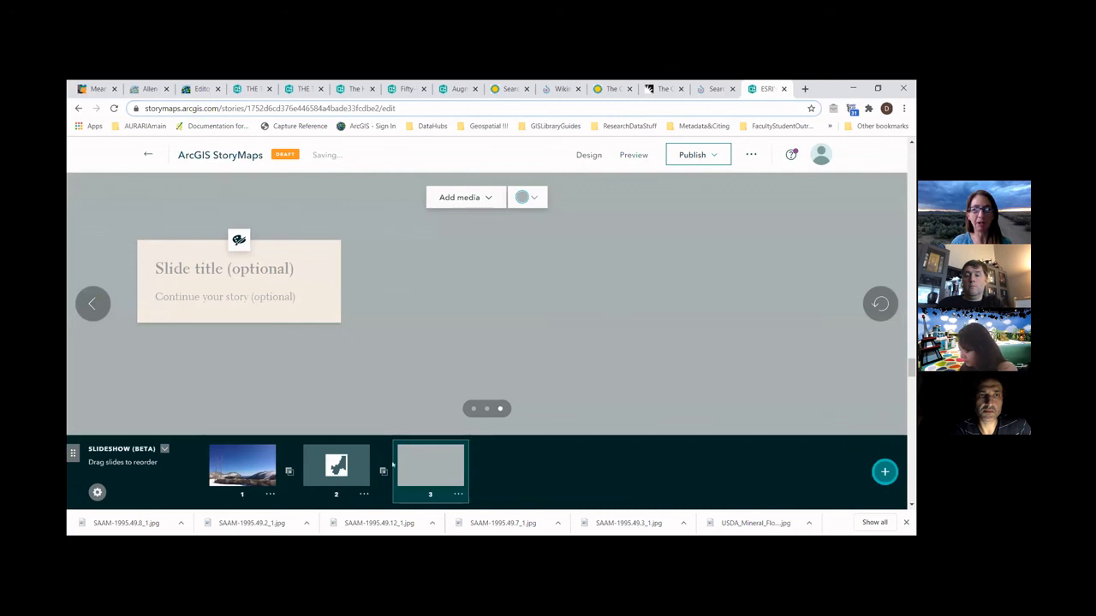
pyautogui.click(163, 447)
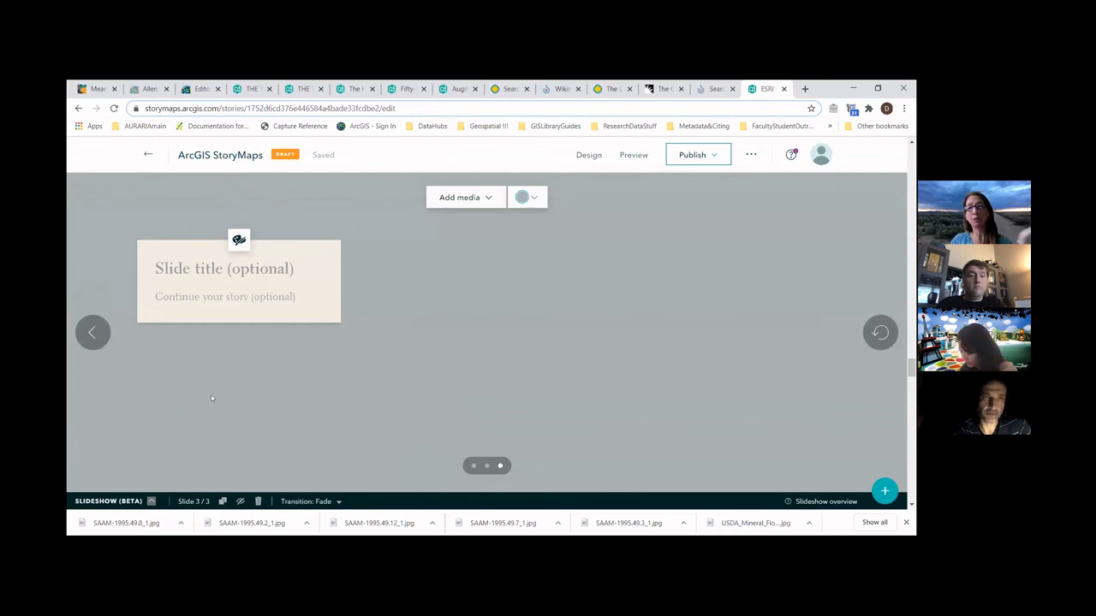
# Examine the Guided Tour block and how its map follows the Alpine Visitor Center, Estes park and Denver stops.
pyautogui.scroll(-2, 212, 397)
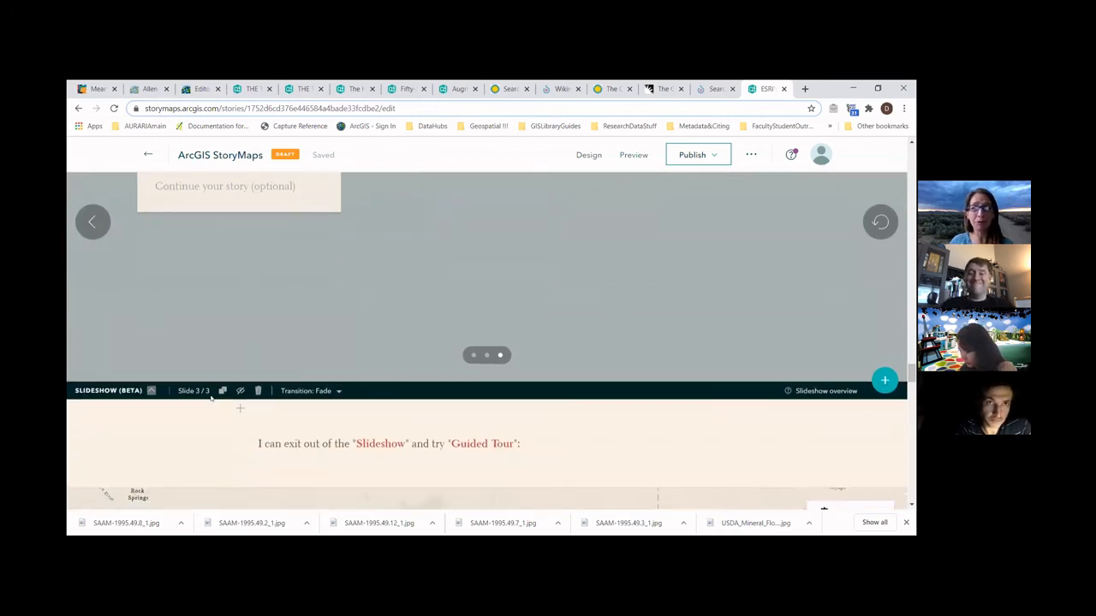
pyautogui.scroll(-1, 211, 397)
pyautogui.scroll(-2, 207, 399)
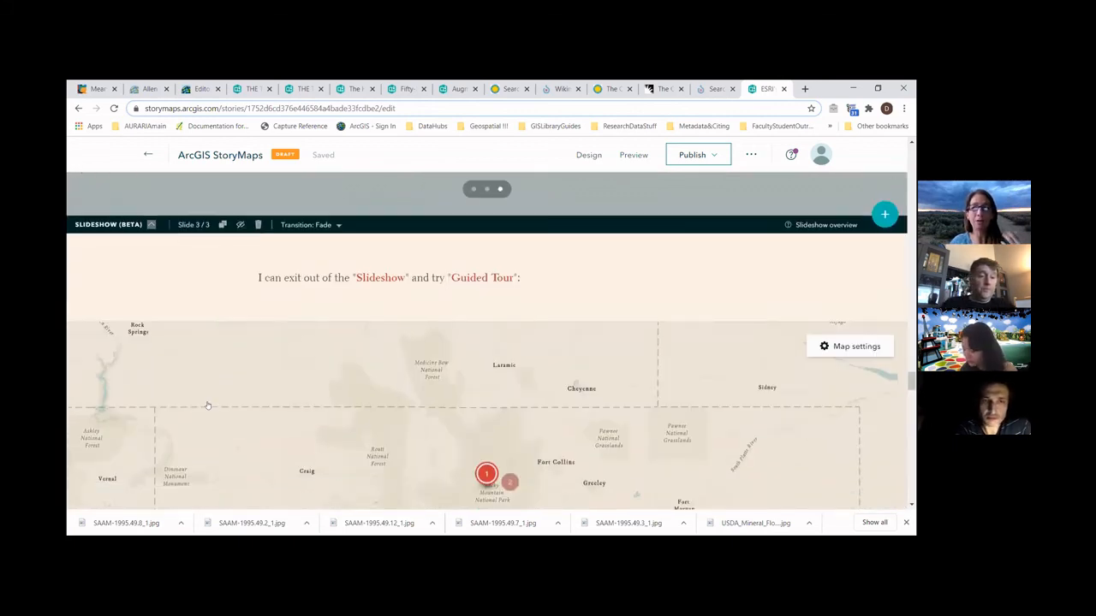
pyautogui.scroll(-1, 208, 400)
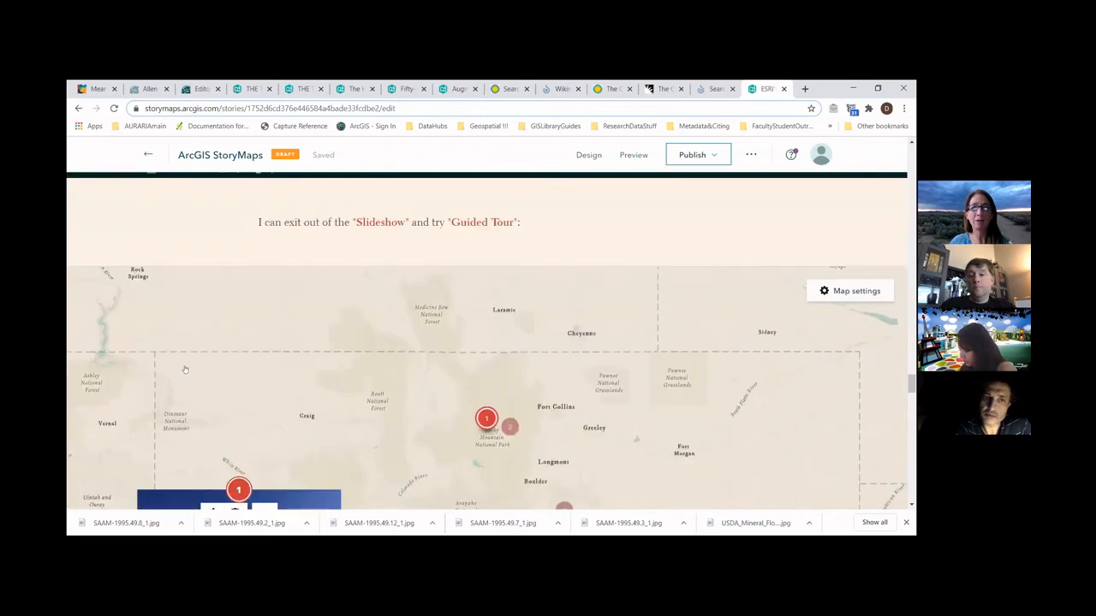
pyautogui.scroll(-1, 184, 372)
pyautogui.scroll(-1, 184, 375)
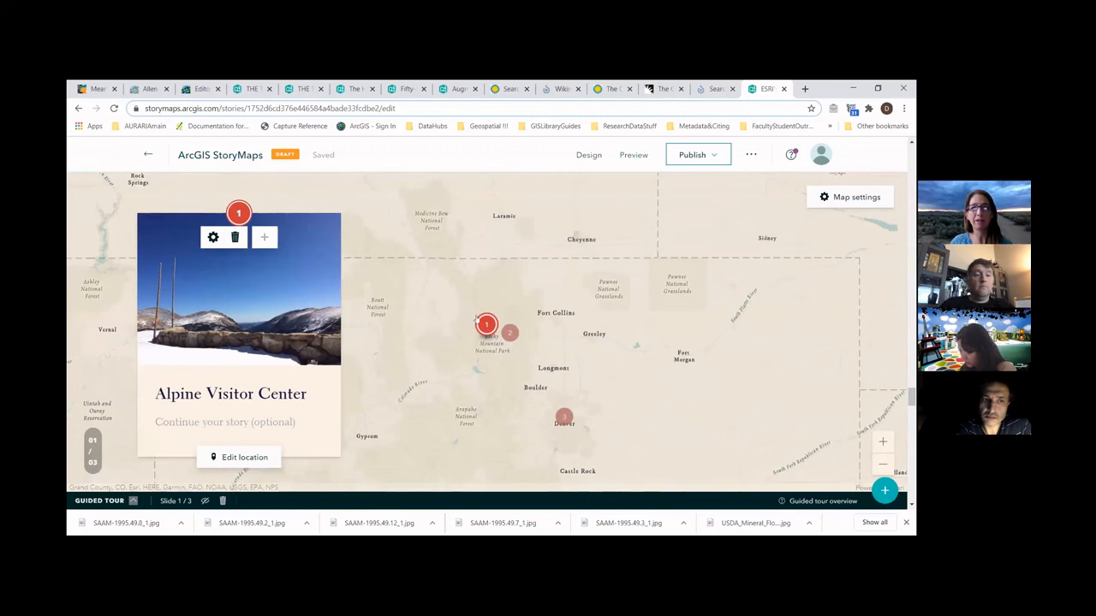
pyautogui.scroll(-1, 203, 328)
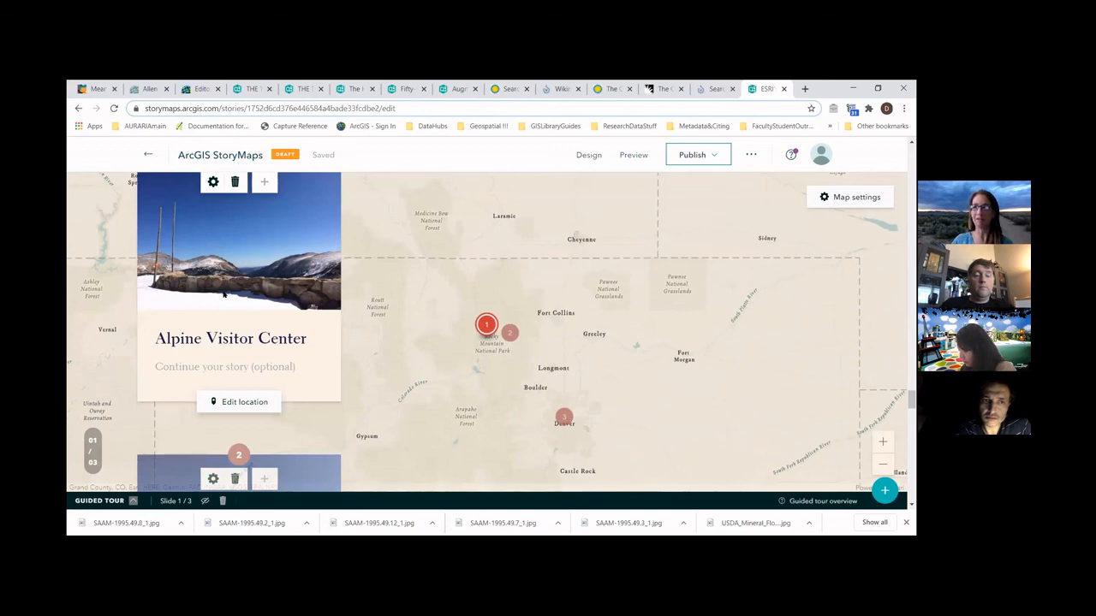
pyautogui.scroll(-2, 226, 303)
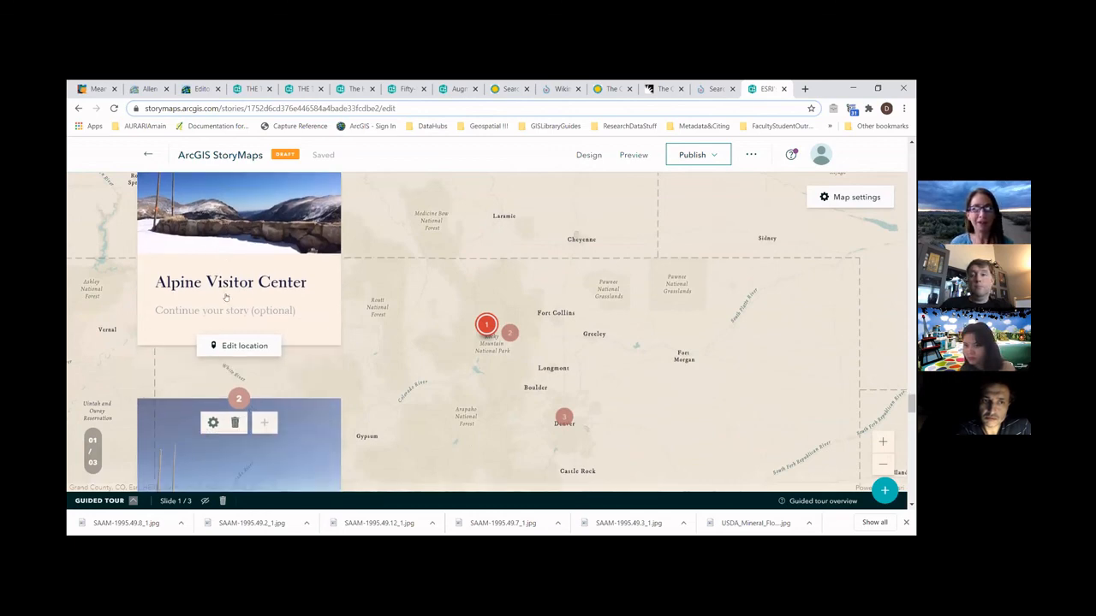
pyautogui.scroll(-2, 225, 302)
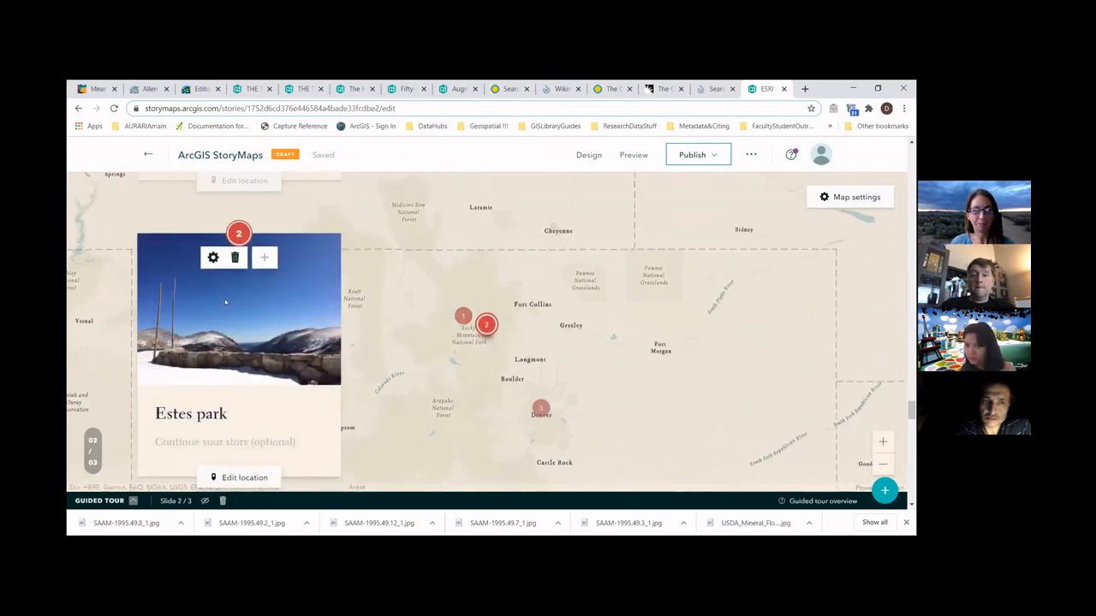
pyautogui.scroll(-4, 225, 299)
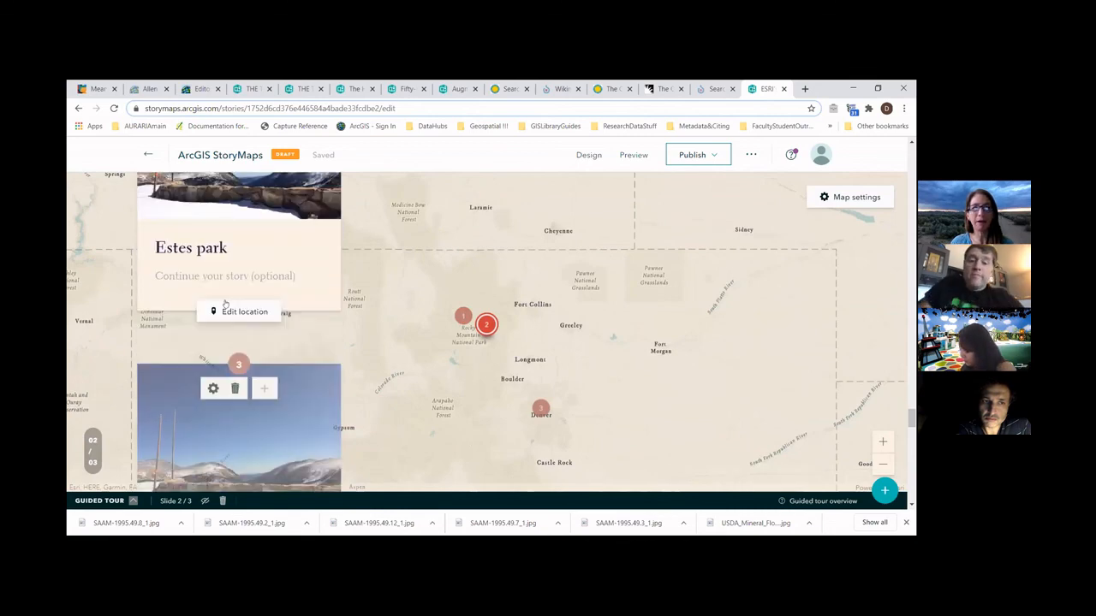
pyautogui.scroll(-2, 225, 302)
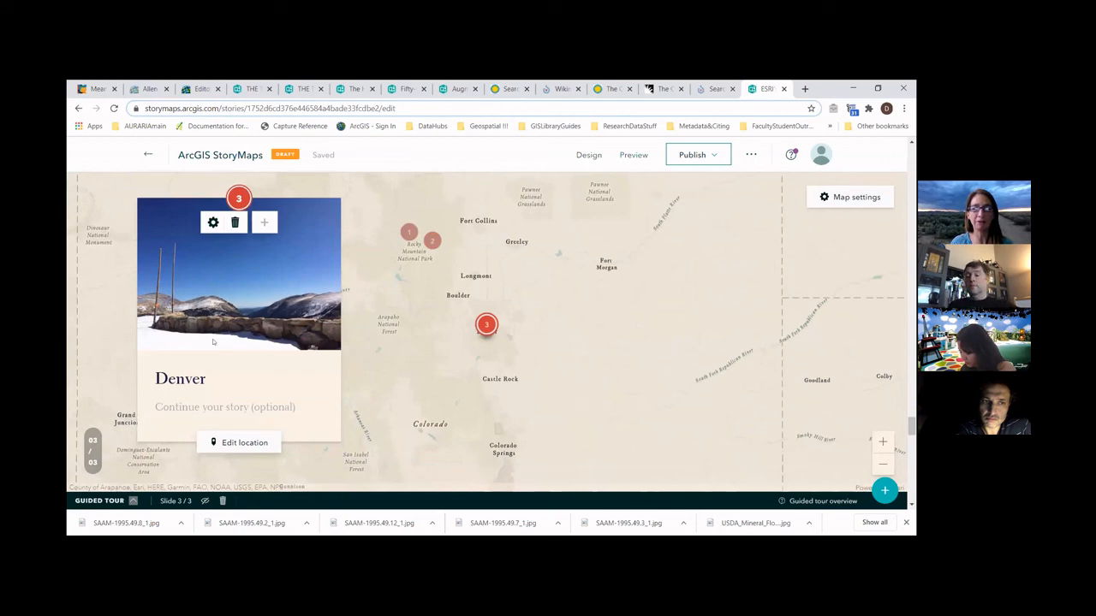
pyautogui.scroll(-3, 214, 342)
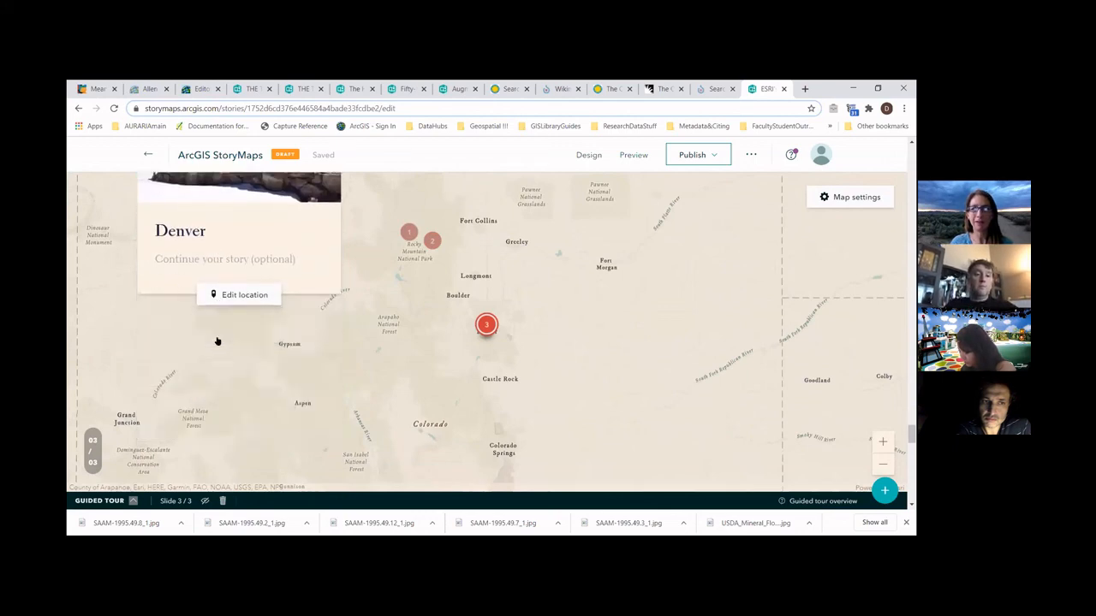
# Review the Swipe block, the closing text and quote, and the credits section at the end of the story.
pyautogui.scroll(-5, 216, 342)
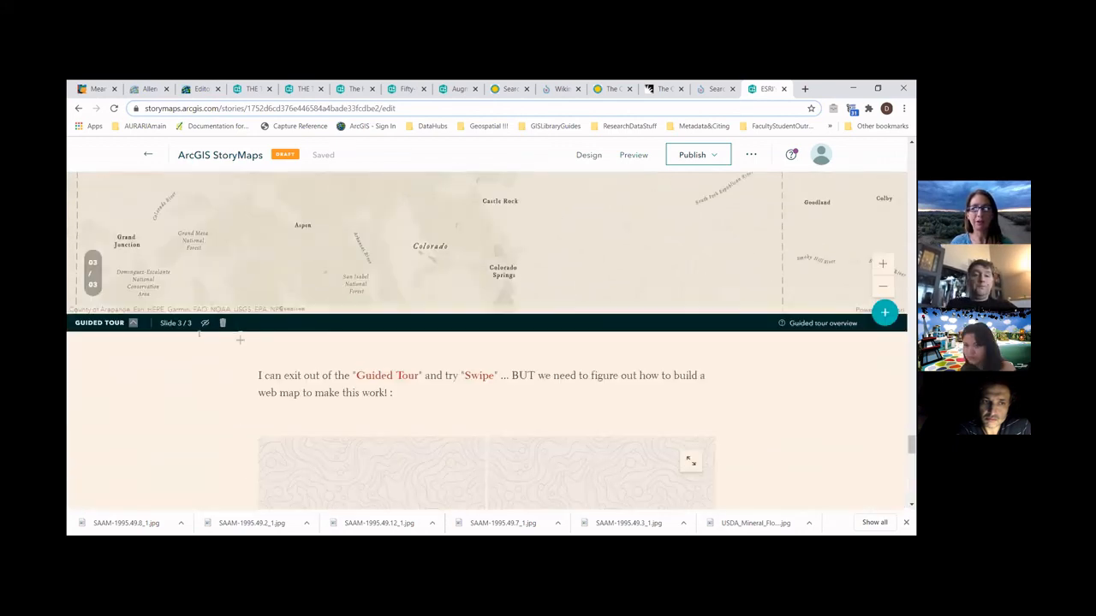
pyautogui.scroll(-3, 199, 334)
pyautogui.scroll(-3, 200, 329)
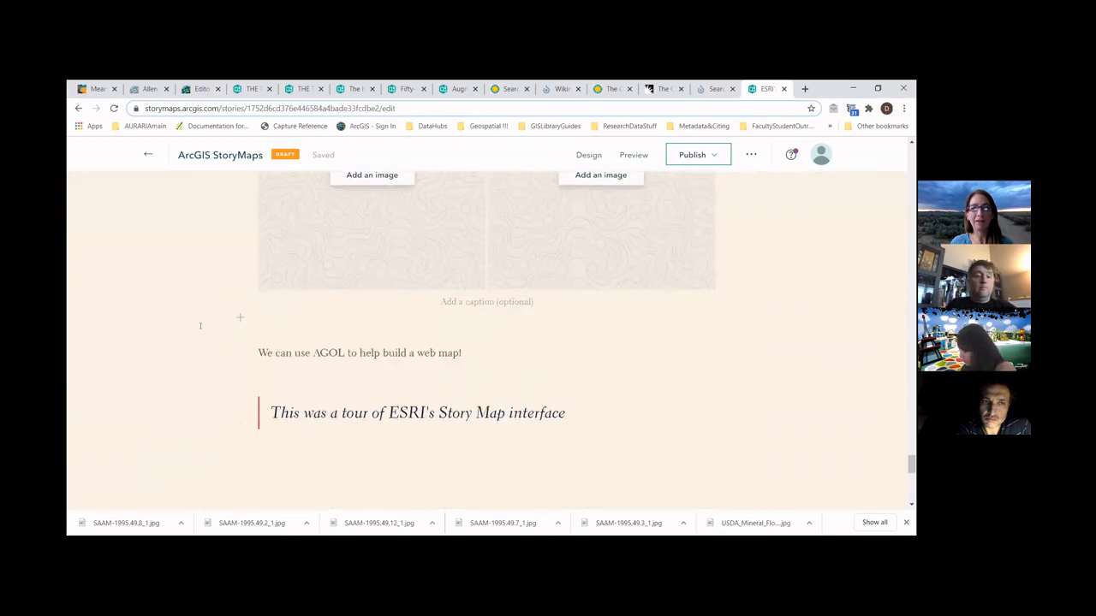
pyautogui.scroll(-5, 201, 328)
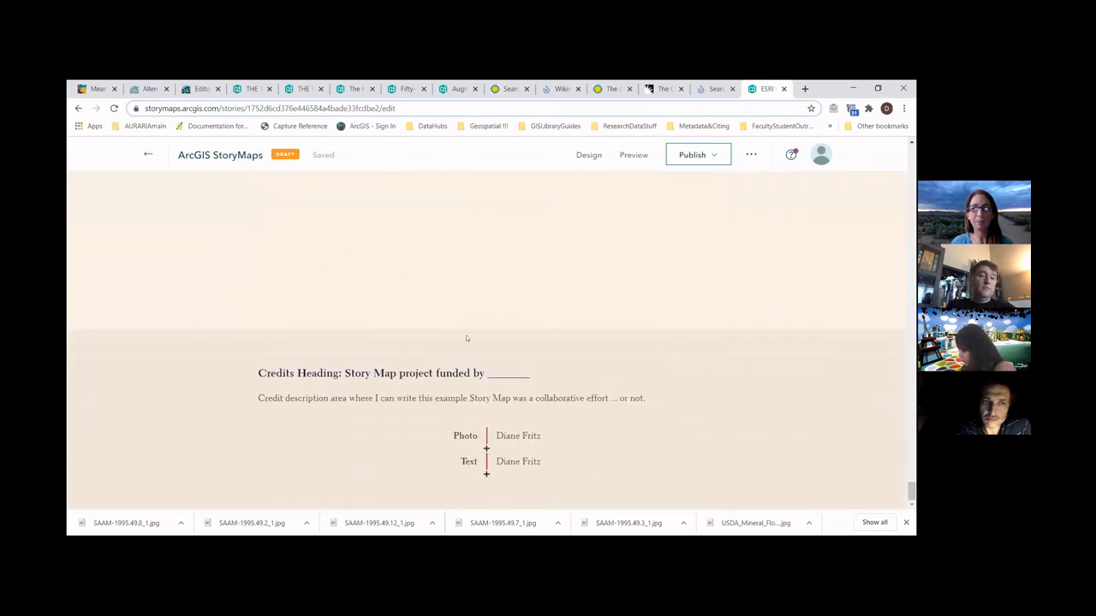